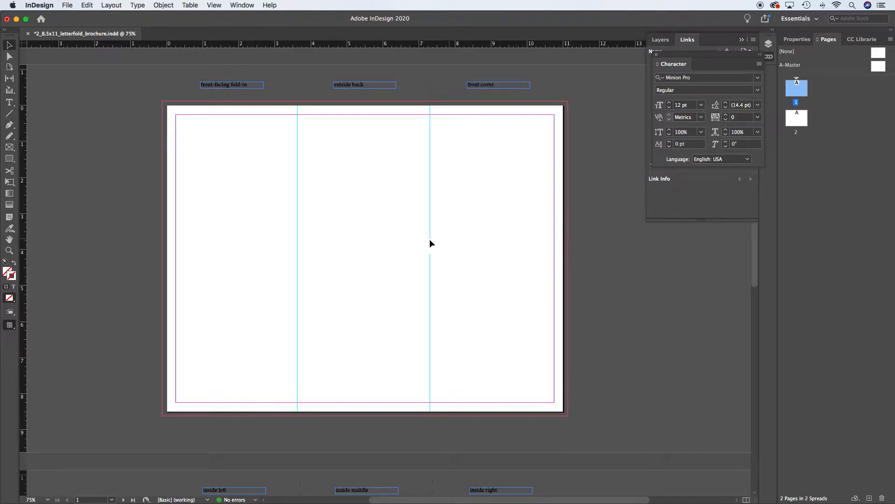
left_click_drag(268, 239, 323, 242)
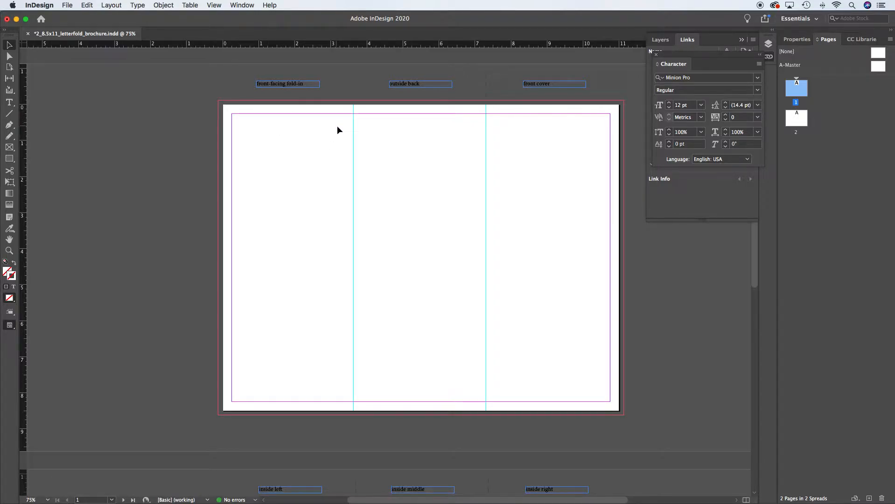
left_click(418, 114)
left_click_drag(402, 160, 377, 160)
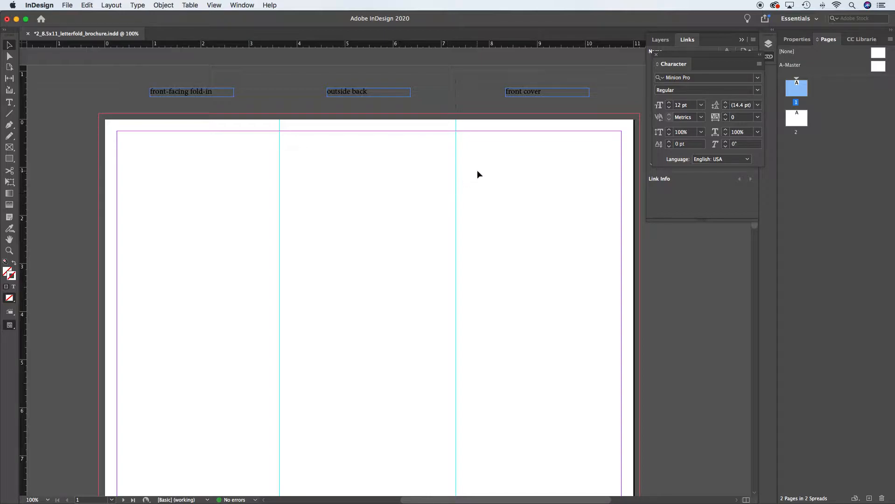
left_click_drag(479, 190, 462, 171)
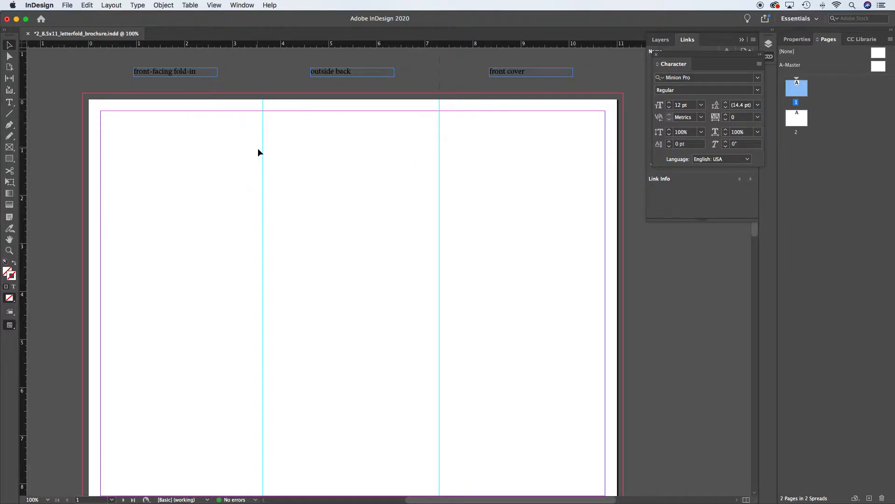
Compare the fold-in panel's width with the front cover panel by moving a temporary rectangle between them, and delete the rectangle
left_click(10, 159)
left_click_drag(89, 151, 263, 228)
left_click(9, 45)
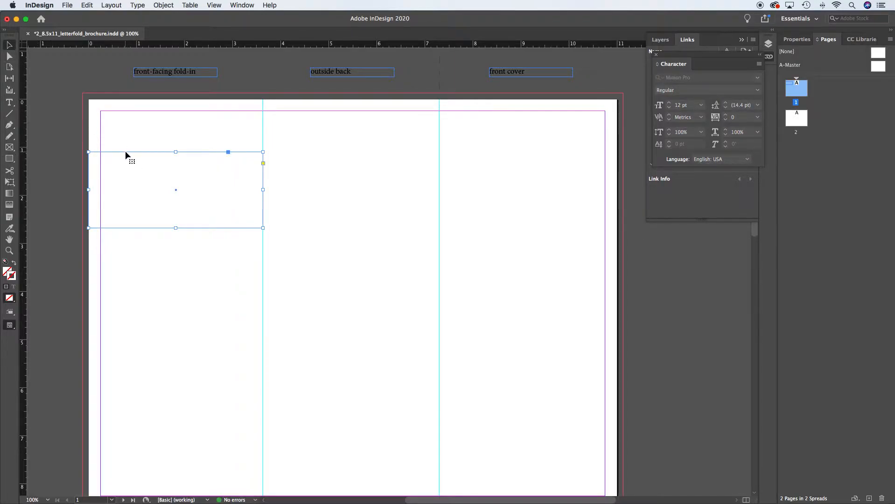
left_click_drag(125, 152, 476, 152)
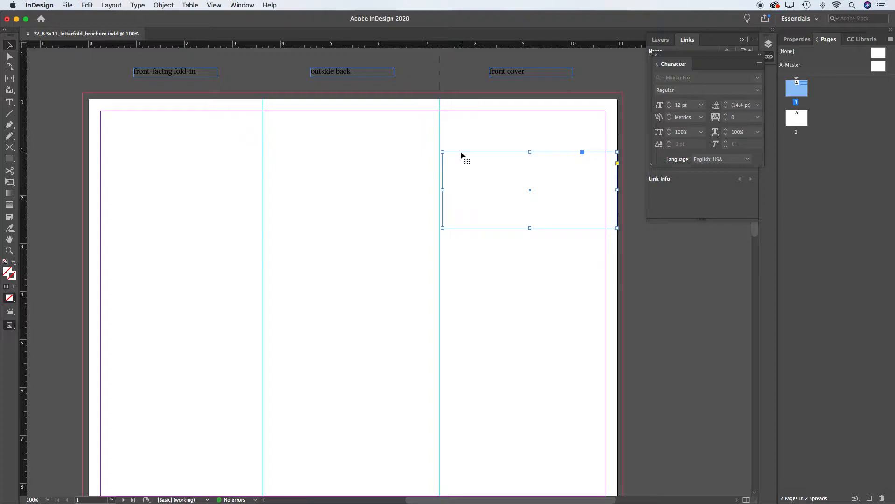
key("Delete")
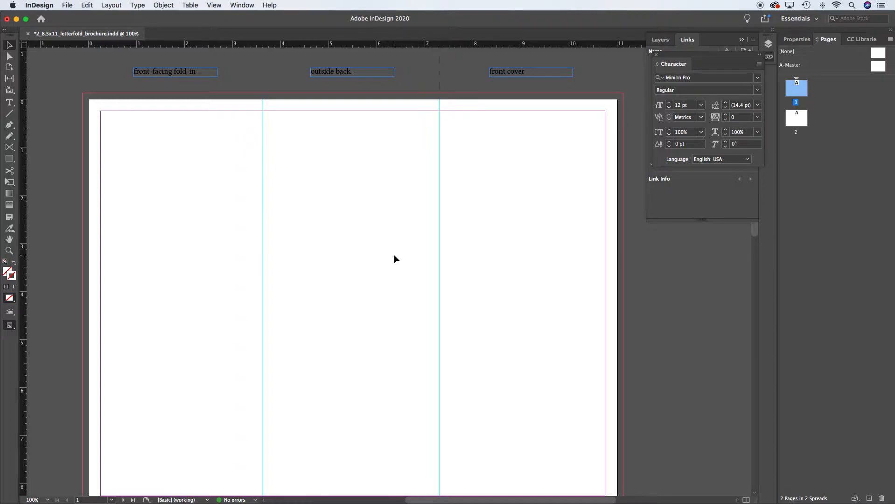
left_click(400, 281)
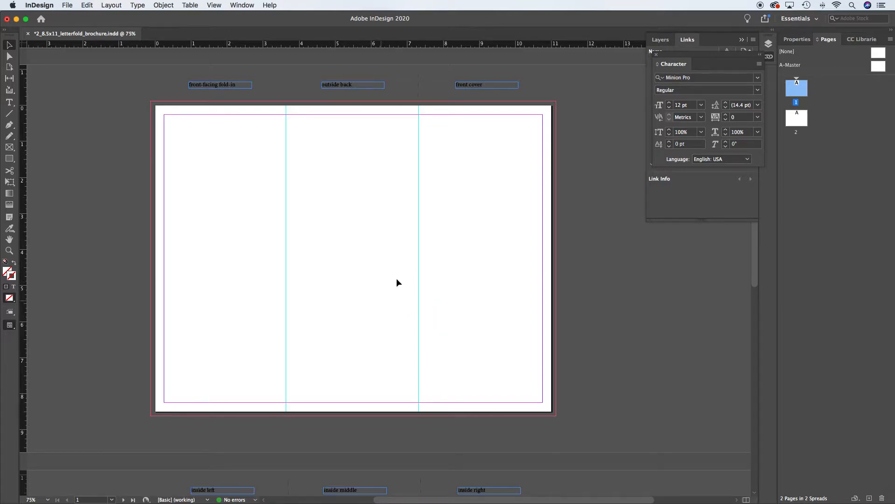
left_click_drag(394, 386, 435, 226)
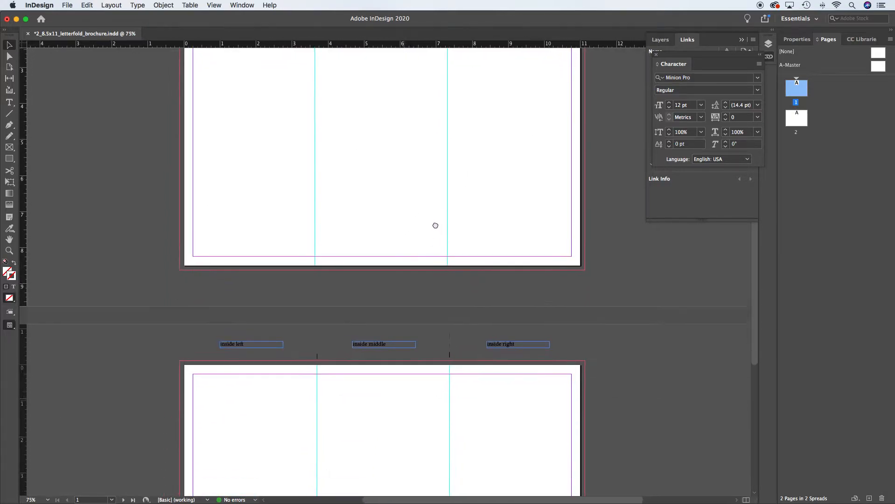
scroll(435, 226, "down", 5)
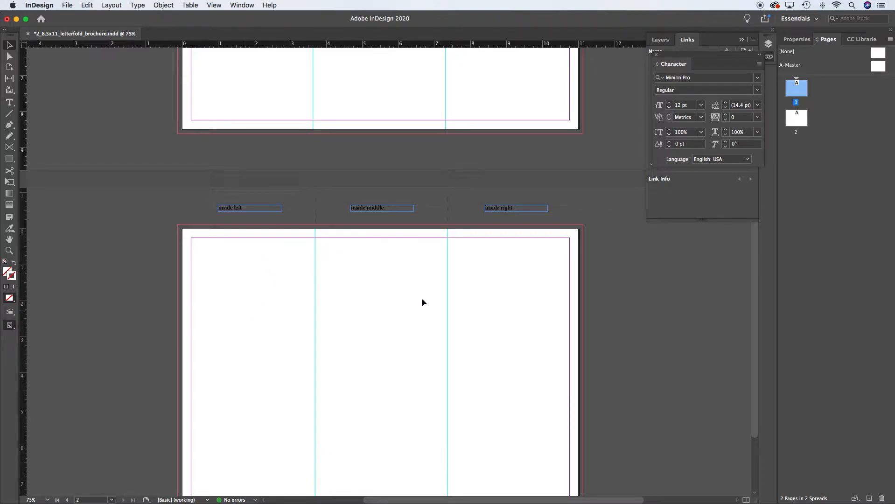
Place the 2_Brochure_outside_sample image on the pasteboard beside the outside page of the brochure
left_click_drag(248, 163, 305, 301)
left_click_drag(329, 194, 335, 274)
left_click_drag(399, 219, 530, 262)
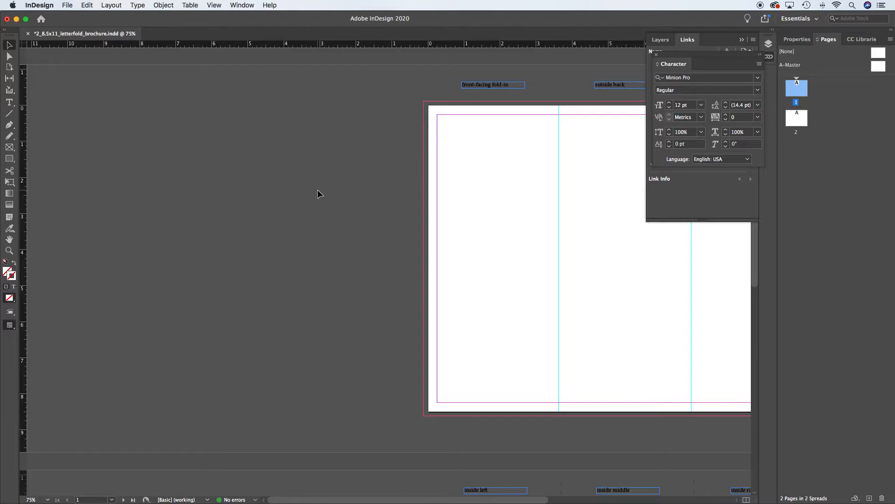
left_click(69, 5)
left_click(79, 116)
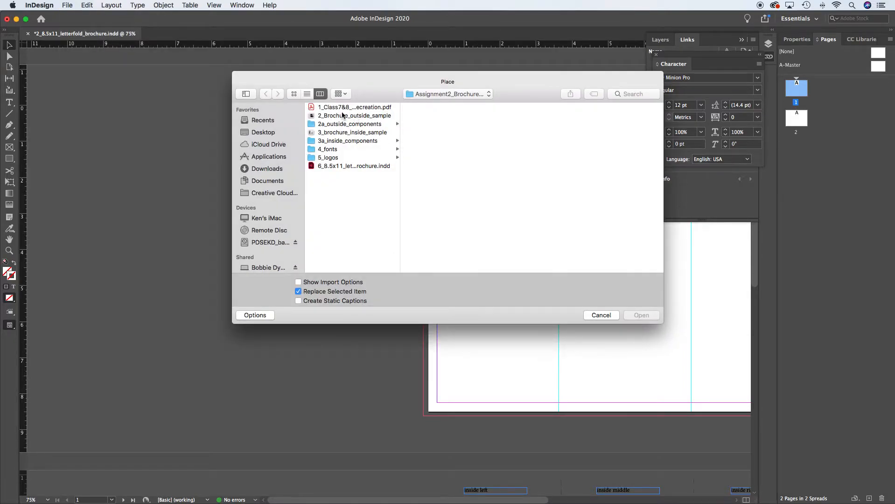
left_click(346, 116)
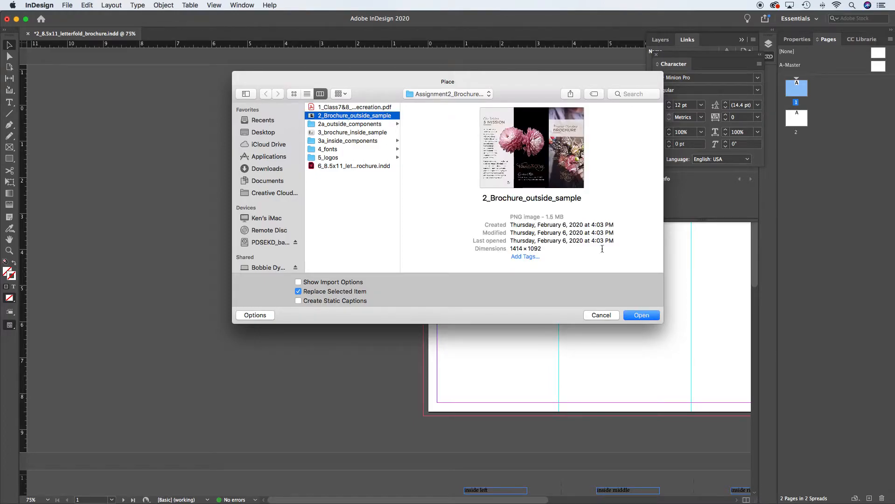
left_click(642, 316)
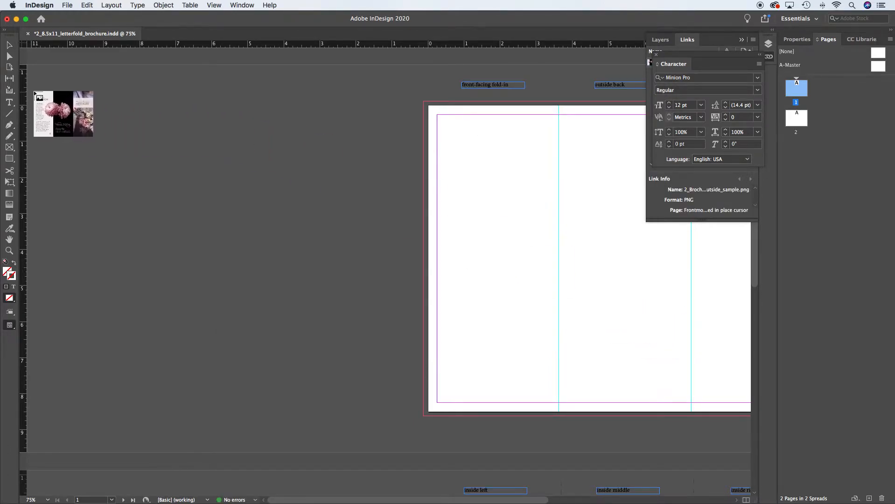
left_click(35, 90)
left_click_drag(260, 178, 283, 217)
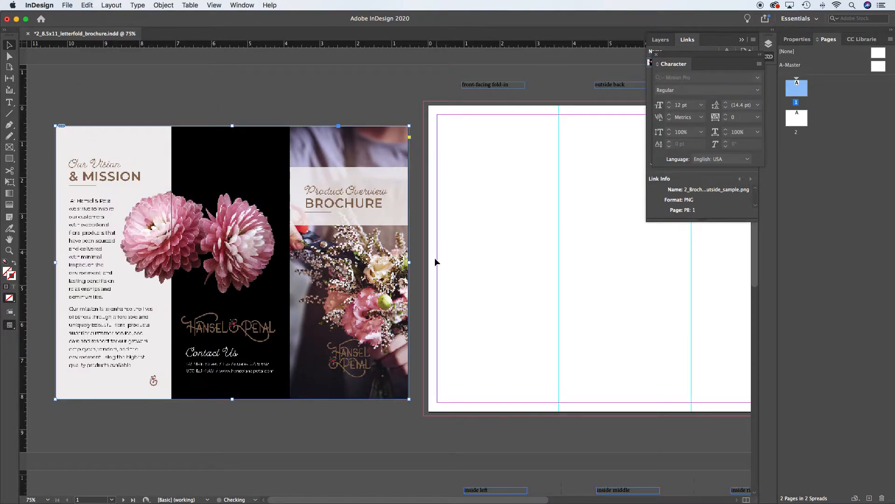
Import the 3_brochure_inside_sample image with the Place command
scroll(446, 343, "down", 10)
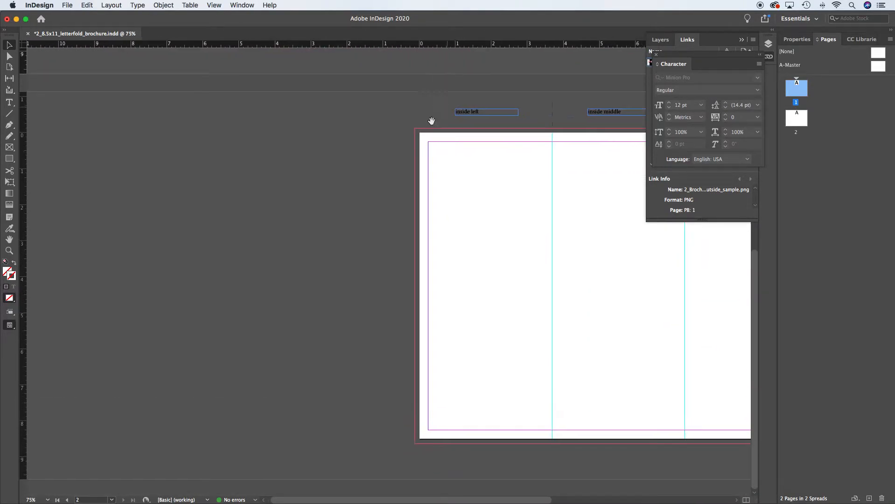
left_click(69, 5)
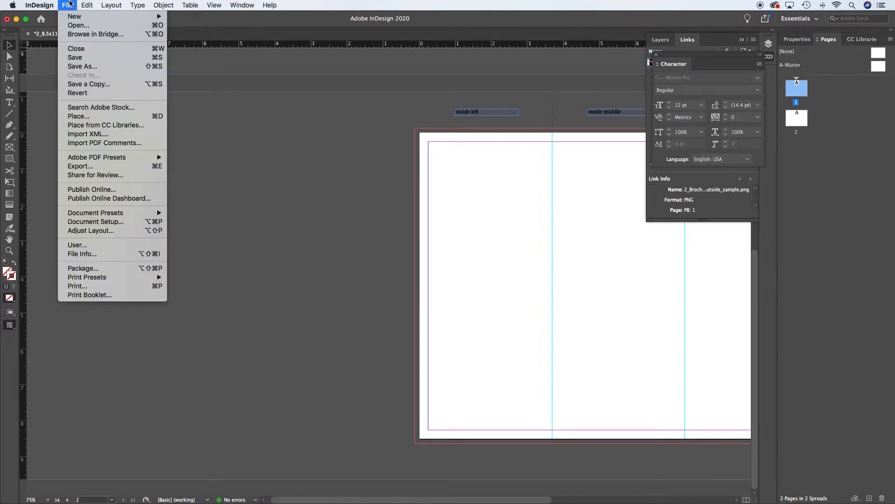
left_click(95, 118)
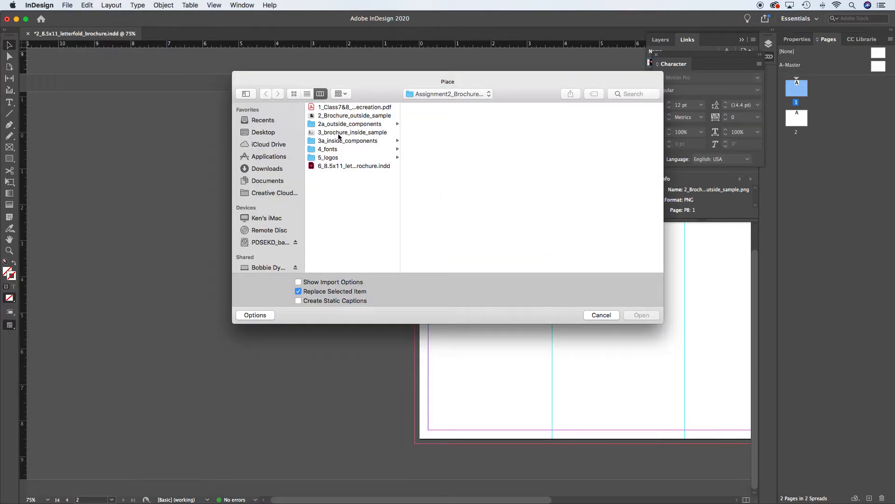
left_click(339, 133)
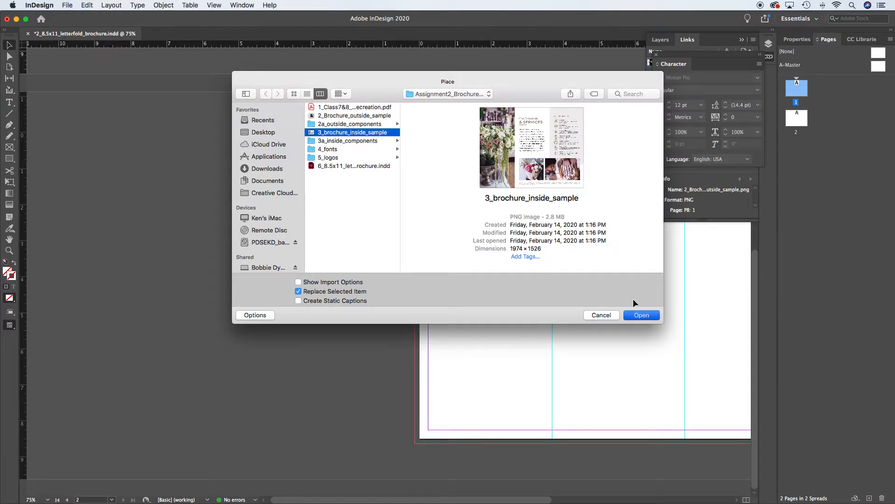
left_click(641, 315)
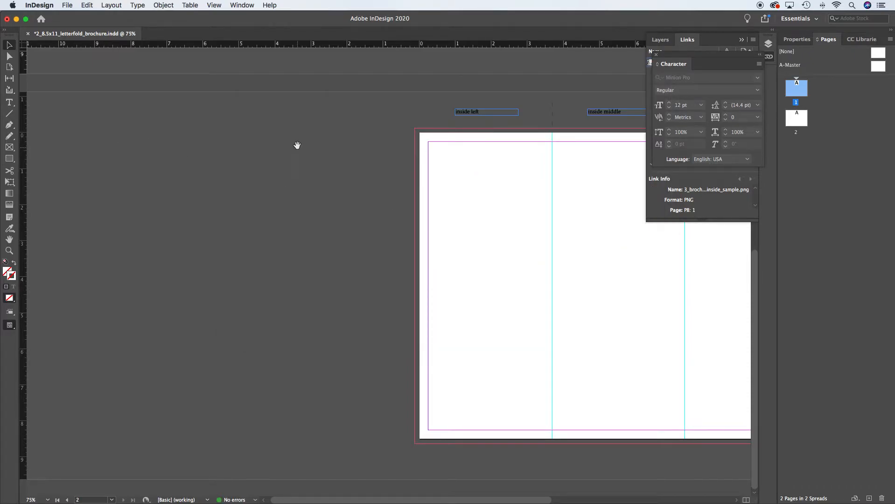
Undo the replacement of the outside sample so the inside sample is loaded for placing again
scroll(296, 144, "up", 10)
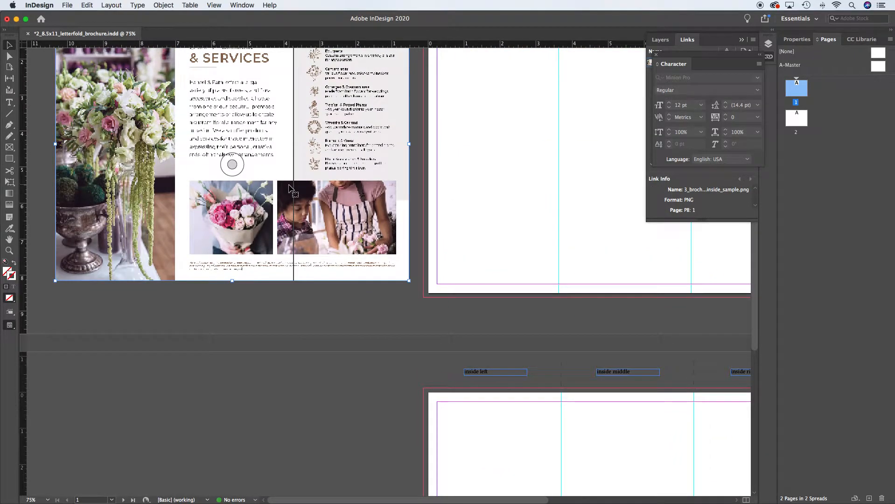
scroll(300, 176, "up", 3)
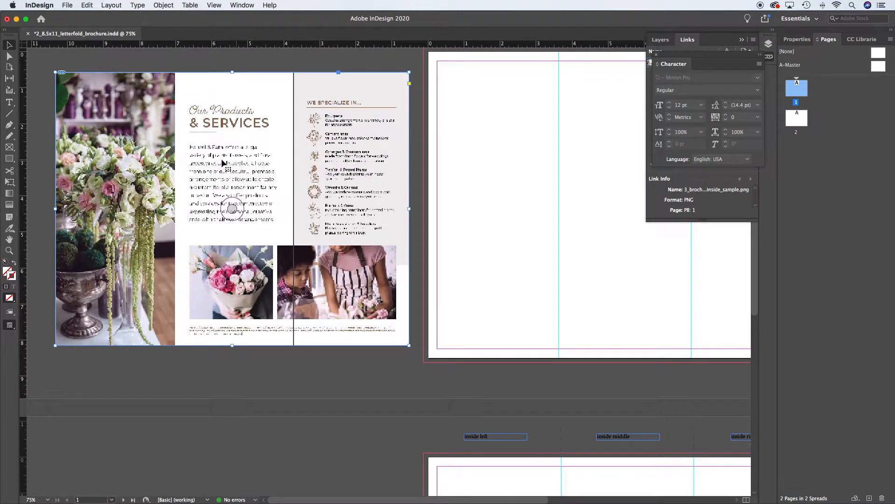
left_click(157, 286)
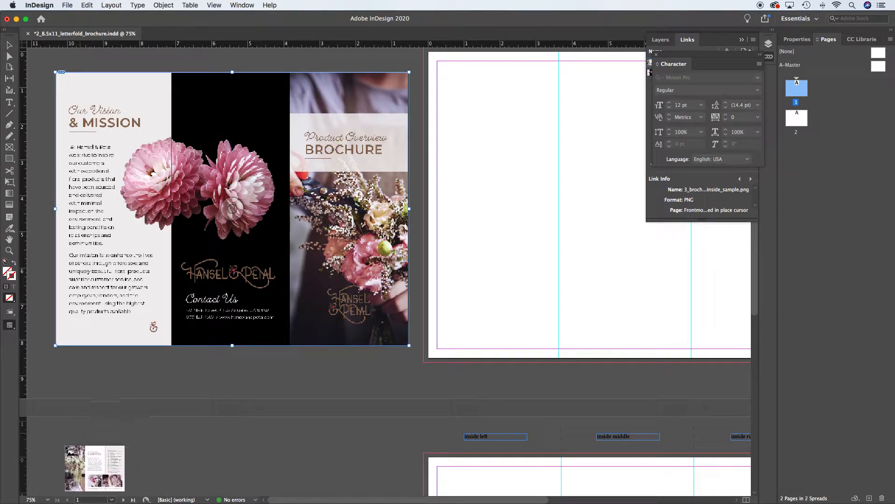
Place the loaded inside sample image on the pasteboard beside the brochure's inside page
scroll(314, 273, "down", 6)
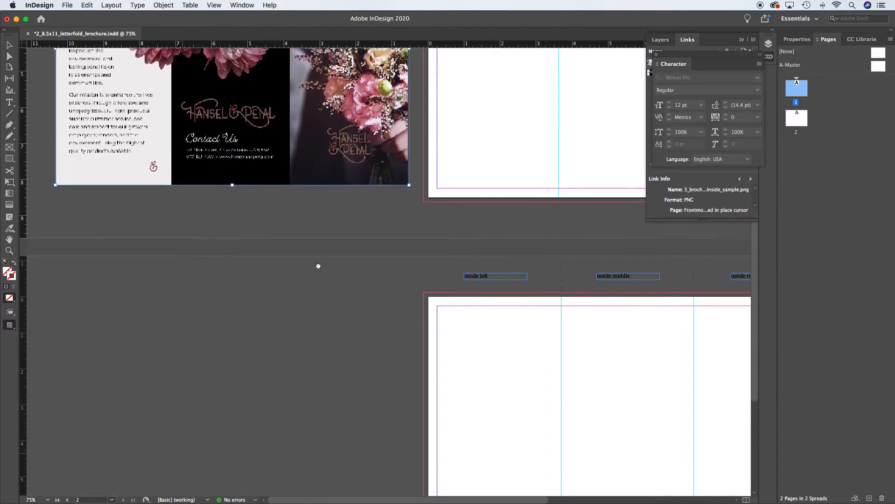
scroll(314, 274, "down", 7)
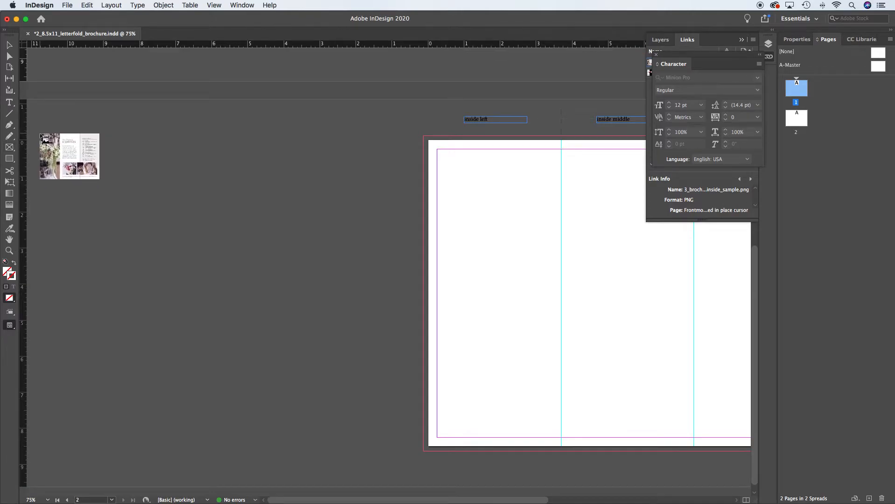
left_click(40, 135)
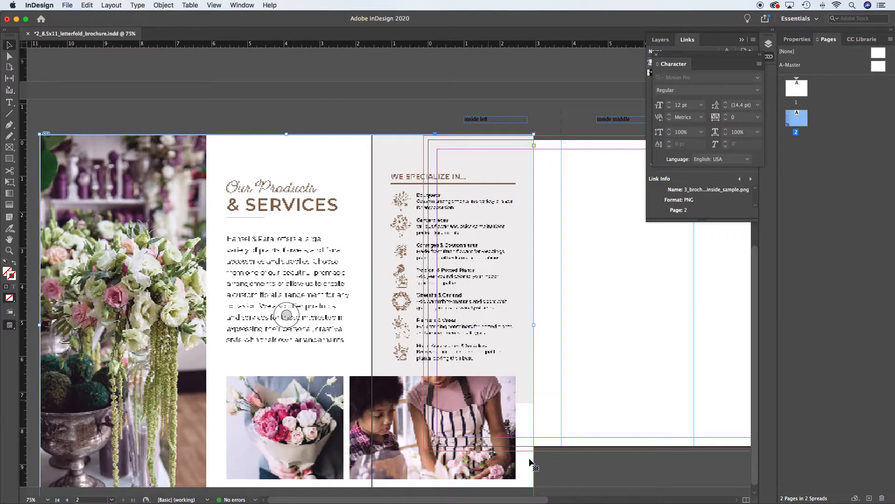
Scale the inside sample image down proportionally and position it on the pasteboard beside page 2, clear of the page
key("super+minus")
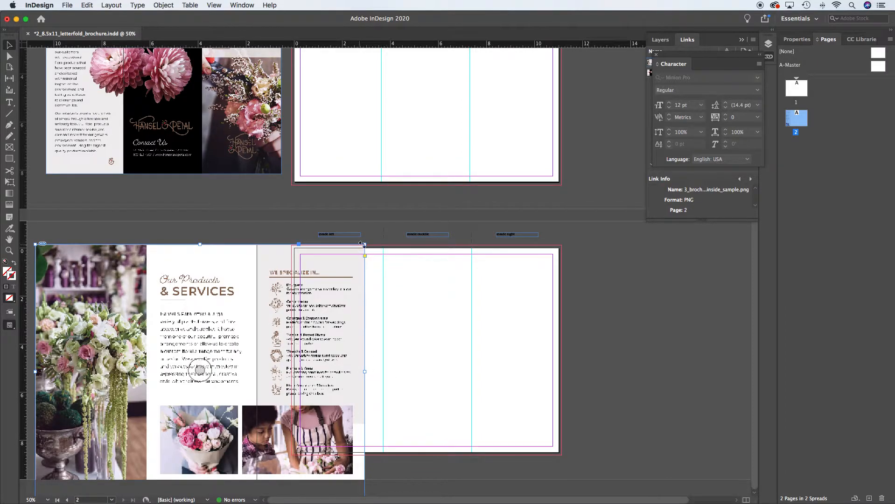
left_click_drag(365, 243, 277, 312)
left_click_drag(242, 357, 253, 285)
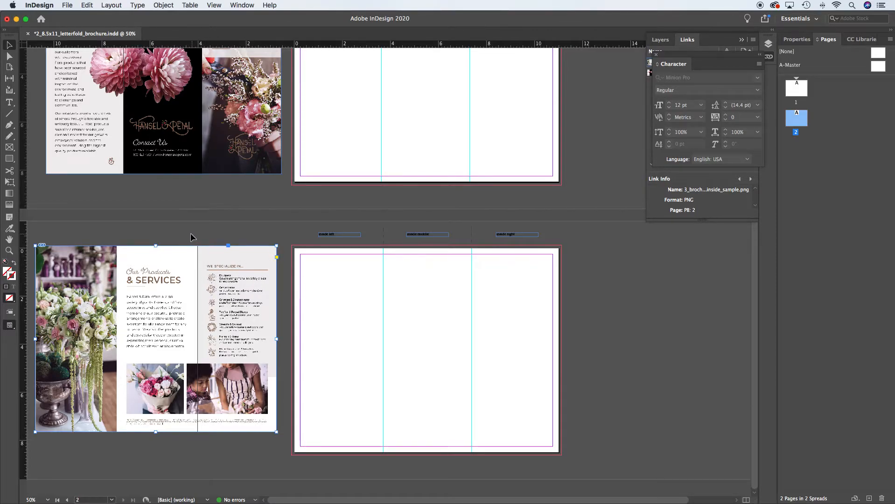
left_click_drag(192, 269, 195, 275)
left_click(205, 237)
left_click_drag(218, 239, 389, 330)
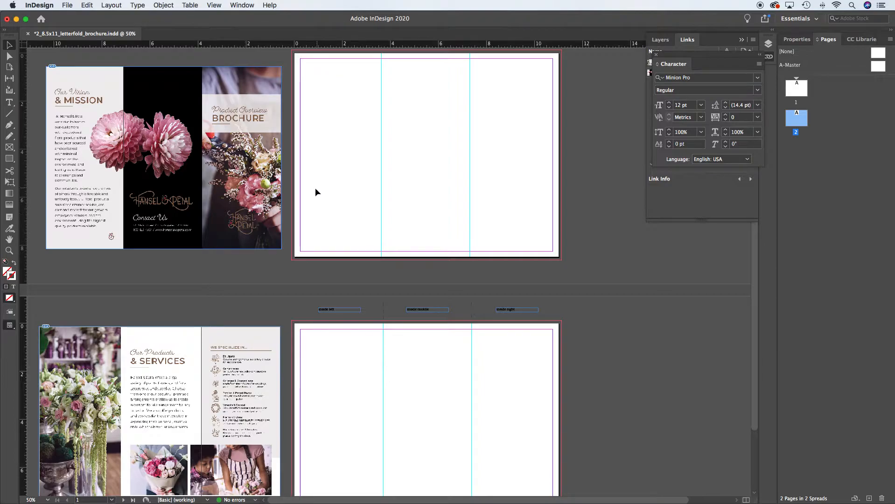
Set the document's display performance to High Quality Display
left_click(212, 4)
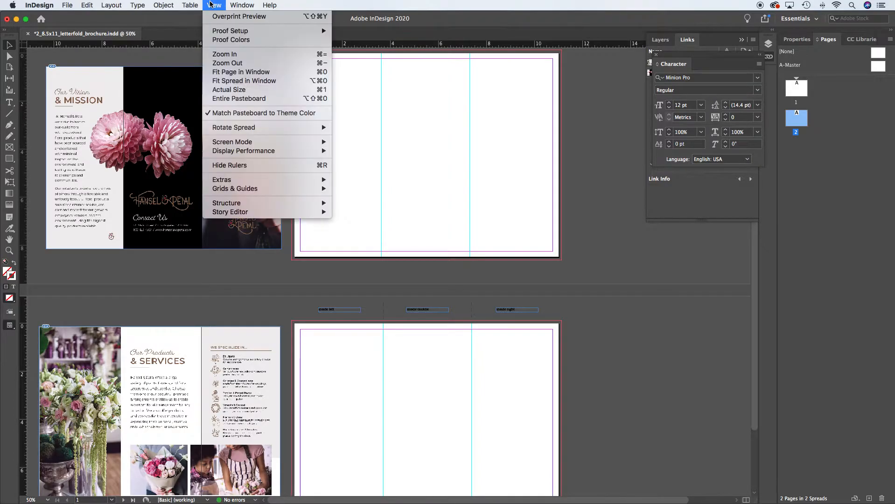
mouse_move(254, 154)
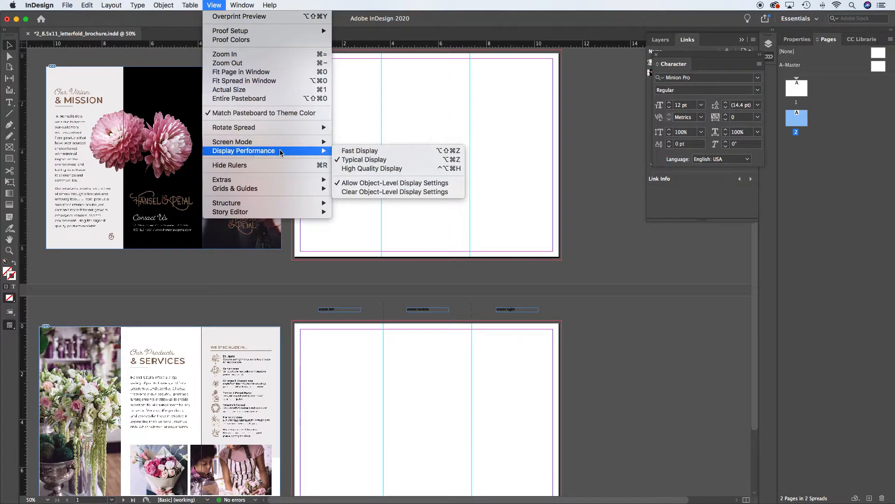
left_click(384, 169)
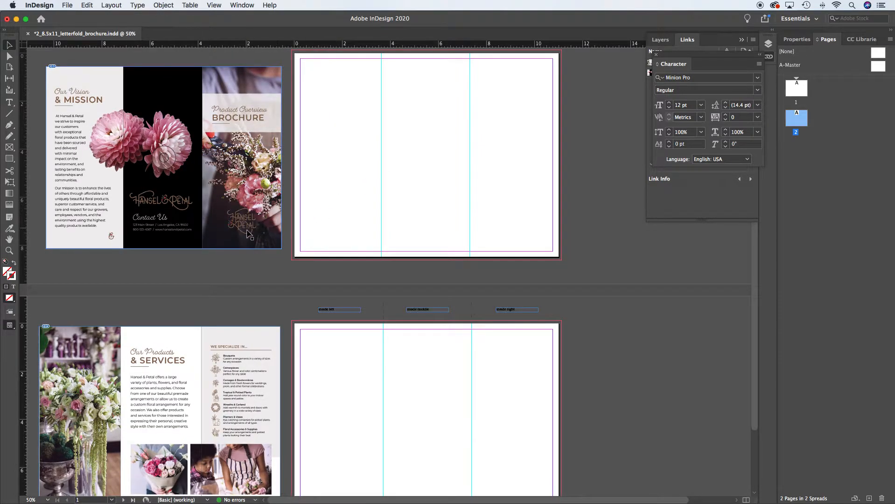
left_click(264, 190, "super")
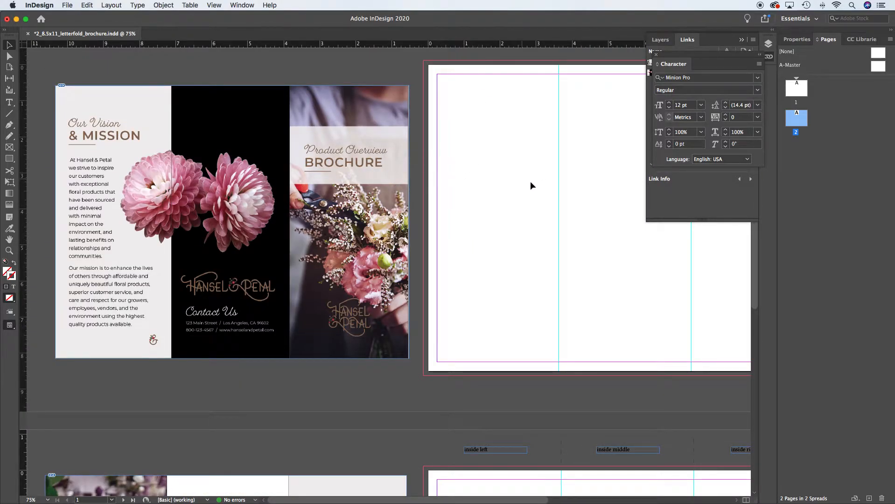
Collapse the Links panel and move the Character panel clear of the brochure page
left_click_drag(529, 177, 430, 185)
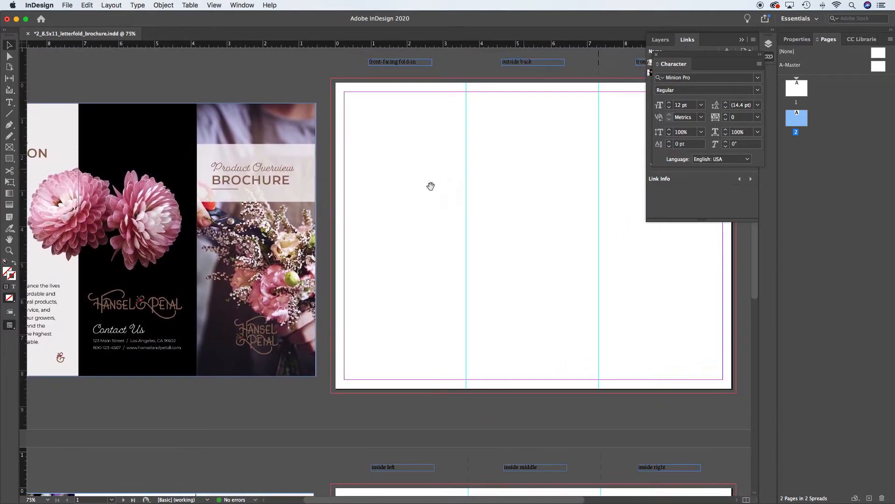
left_click(742, 39)
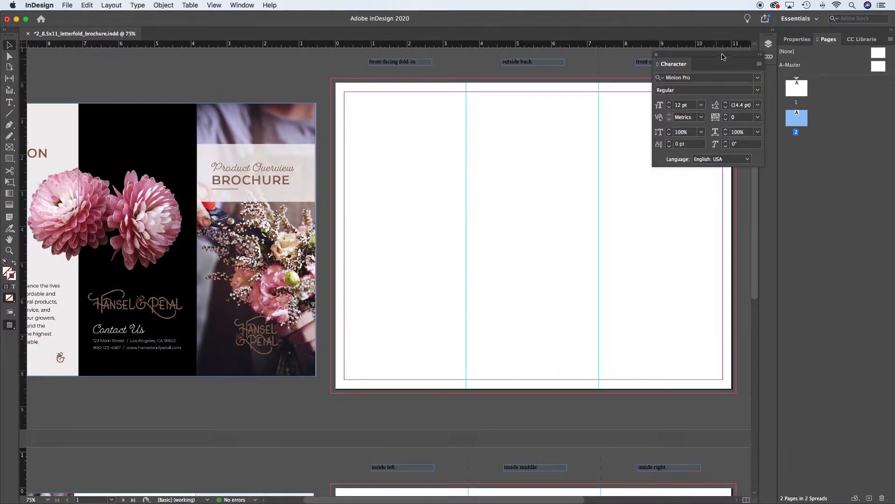
left_click_drag(665, 57, 782, 177)
left_click_drag(382, 147, 525, 153)
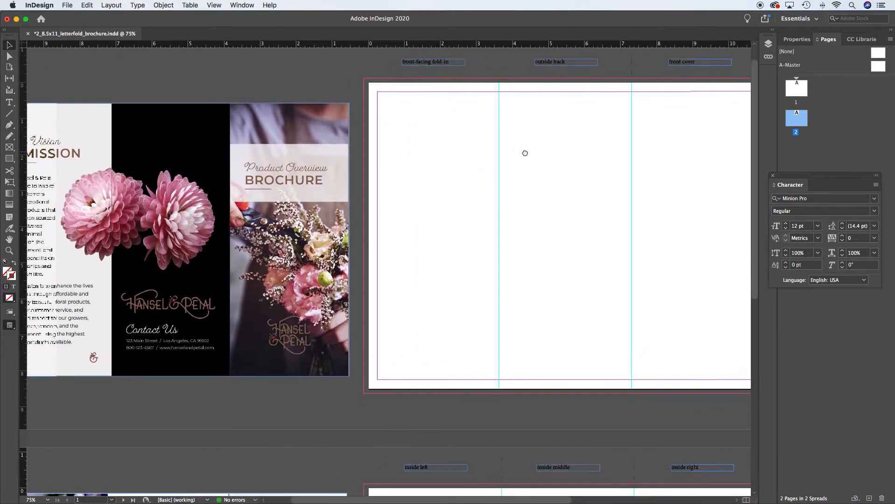
Draw a rectangle about 3.75 by 8.75 in over the front-facing fold-in panel, from the outer bleed edge to the first fold guide
scroll(386, 230, "left", 3)
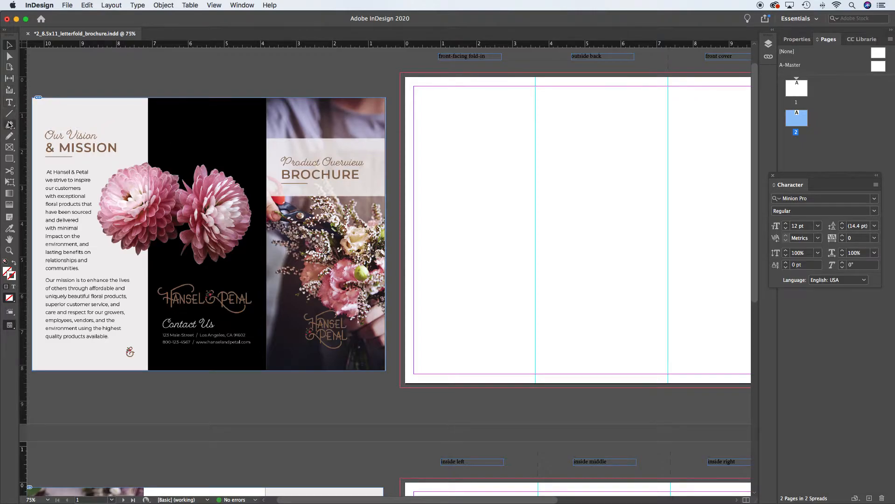
left_click(9, 158)
mouse_move(400, 72)
left_mouse_down()
mouse_move(453, 150)
mouse_move(402, 75)
mouse_move(447, 131)
mouse_move(508, 334)
mouse_move(535, 388)
left_mouse_up()
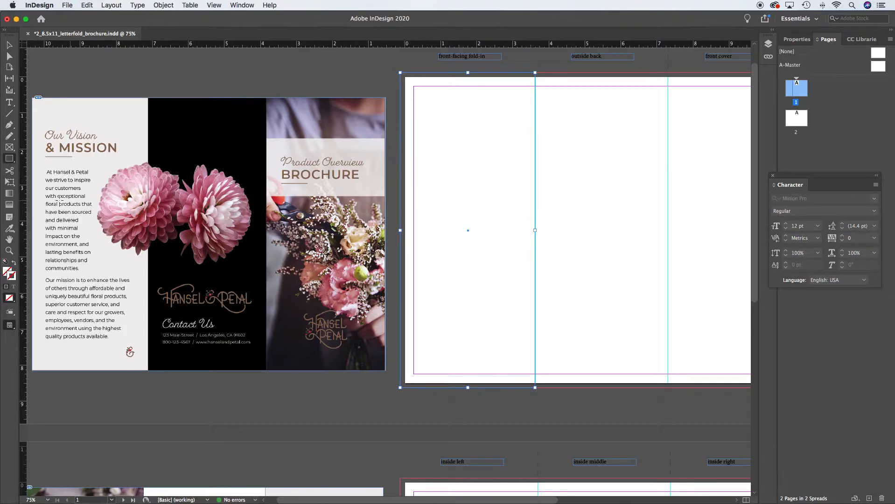
Sample the light grey panel background from the outside sample image with the Eyedropper and apply it as the fold-in rectangle's fill, without a stroke
left_click(11, 230)
left_click(10, 230)
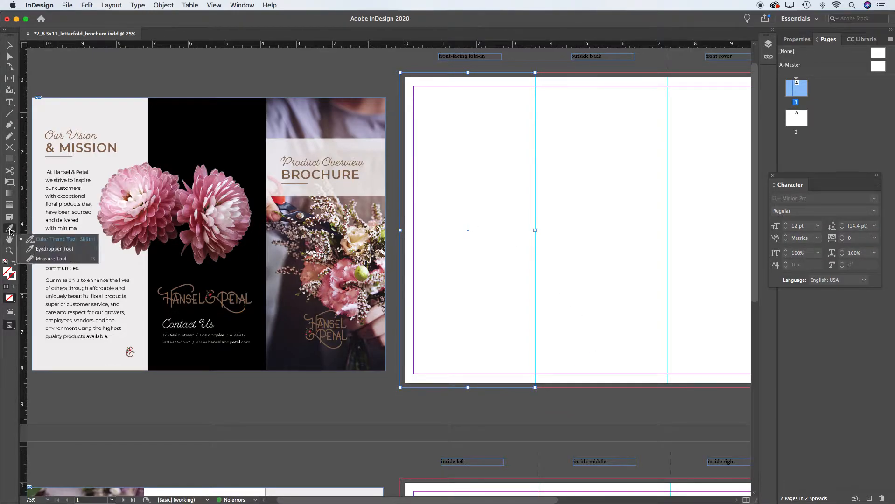
left_click(68, 252)
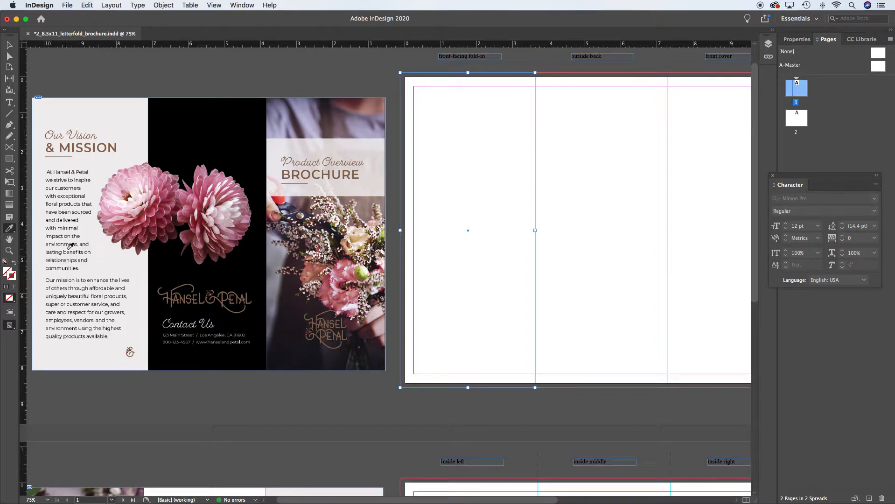
left_click(119, 107)
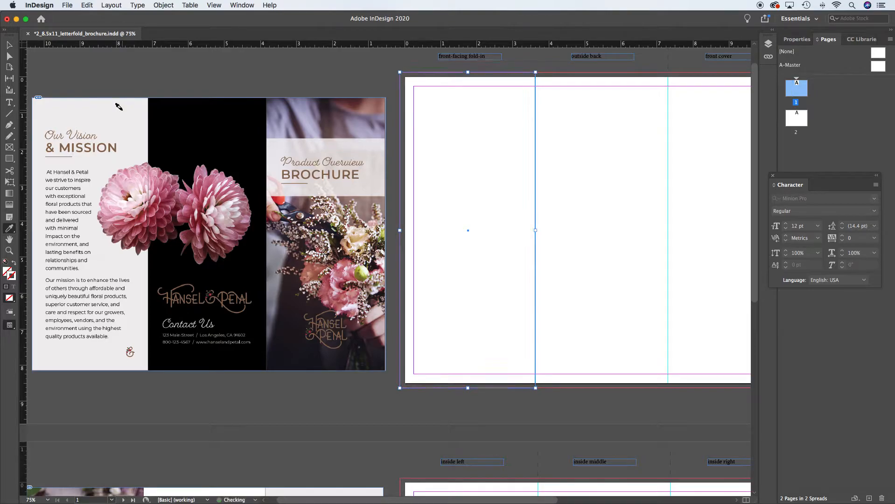
left_click(11, 276)
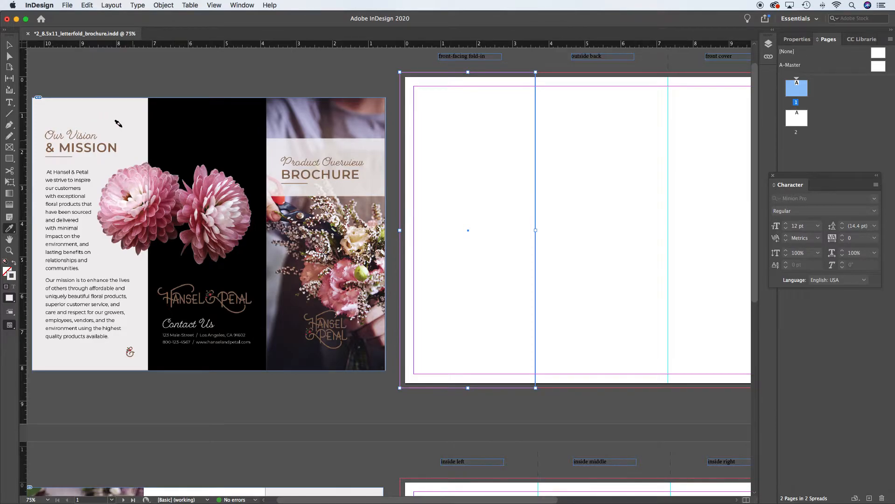
left_click(15, 266)
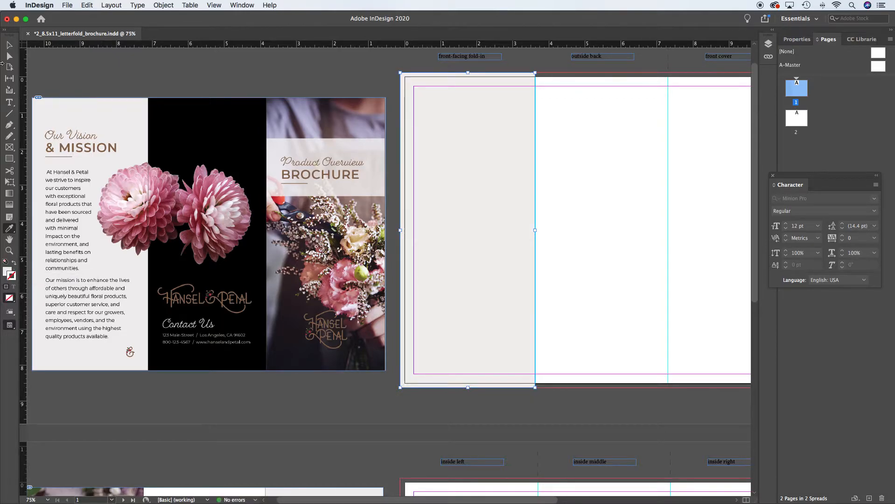
Paste a copy of the grey rectangle in place and stretch it across to fill the outside back panel between the two fold guides
left_click_drag(480, 186, 416, 187)
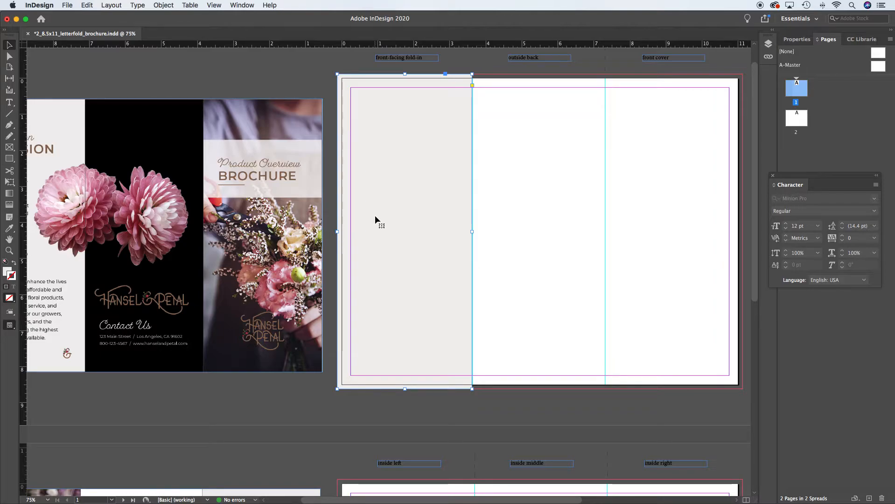
left_click(86, 5)
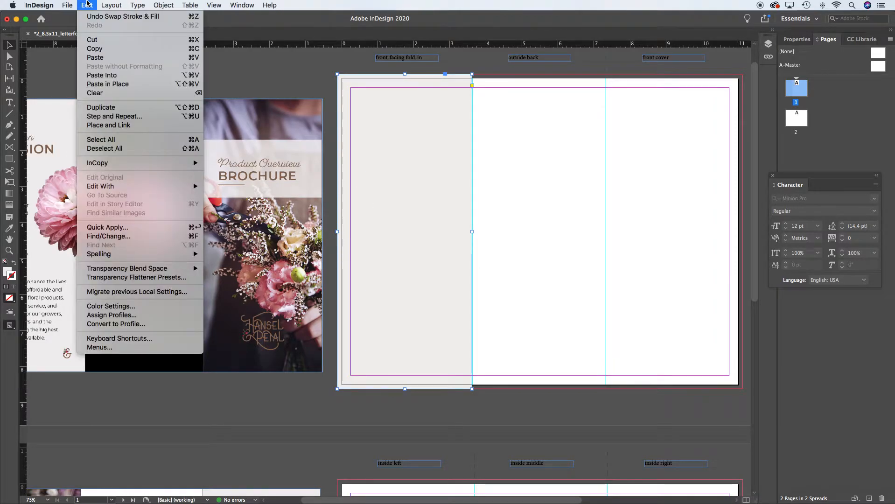
left_click(113, 86)
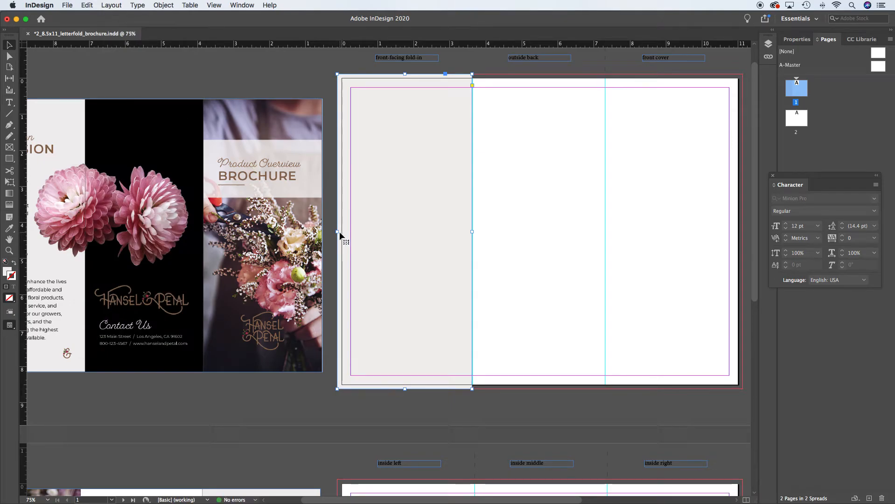
left_click_drag(338, 231, 604, 224)
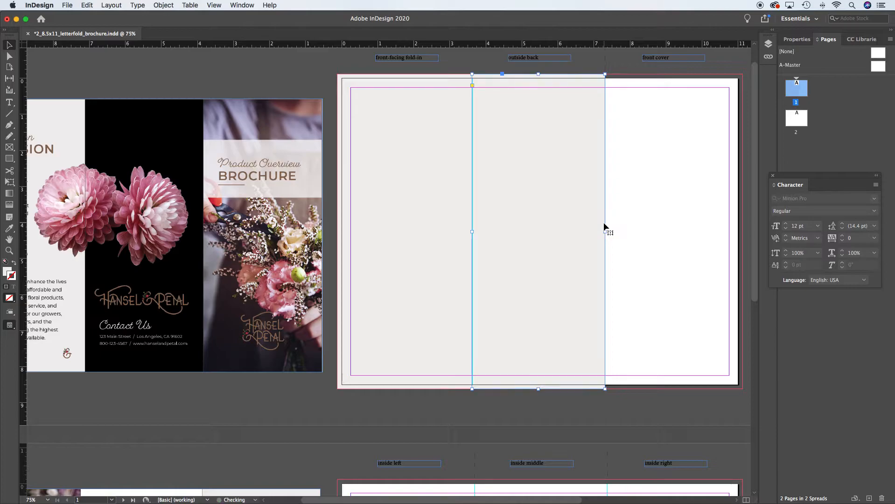
key("z")
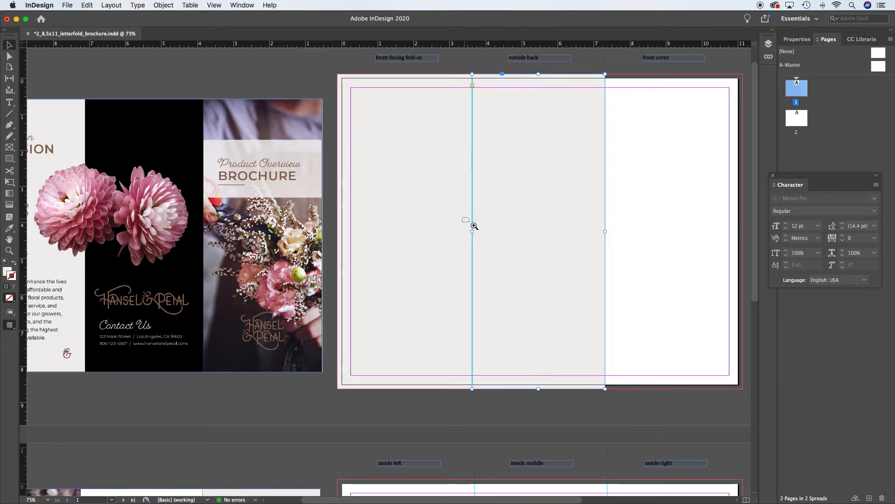
left_click_drag(464, 219, 539, 269)
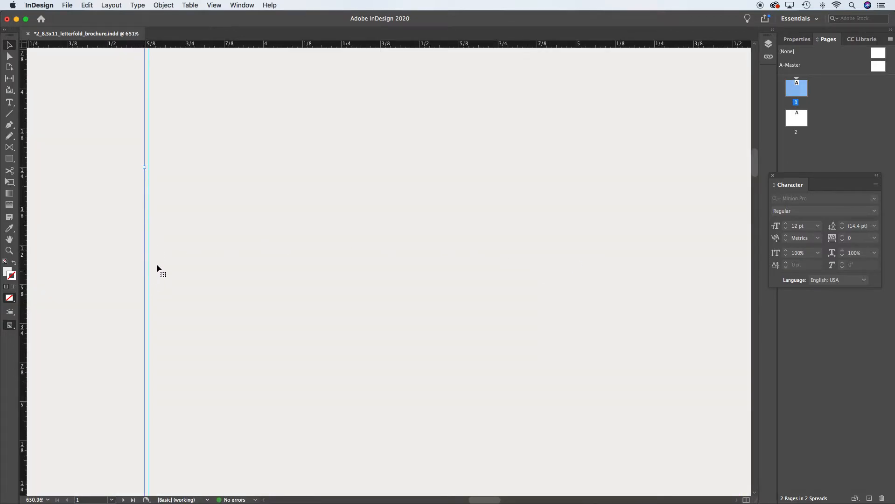
key("super+0")
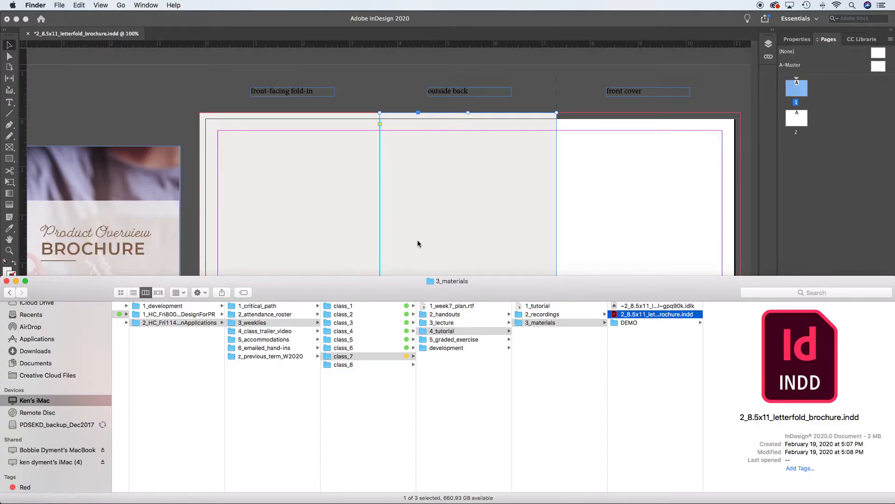
left_click(439, 205)
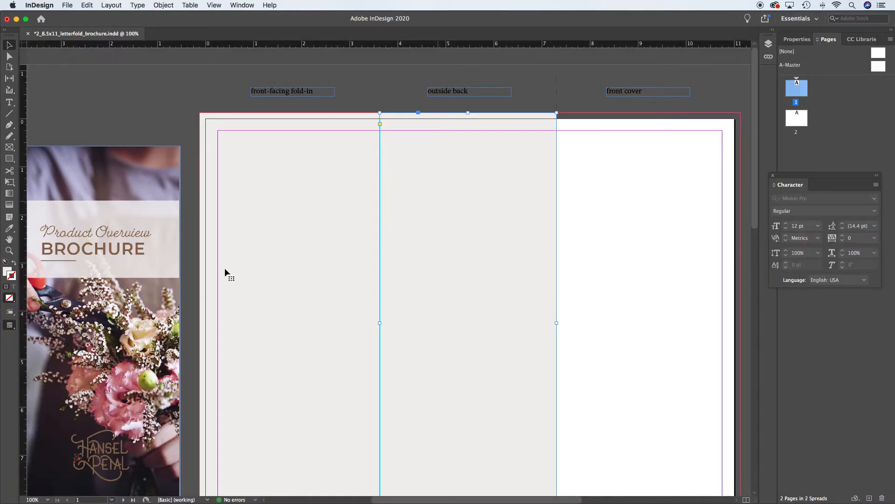
Sample black from the sample image's middle panel with the Eyedropper and make it the fill of the outside back rectangle
left_click_drag(253, 241, 258, 191)
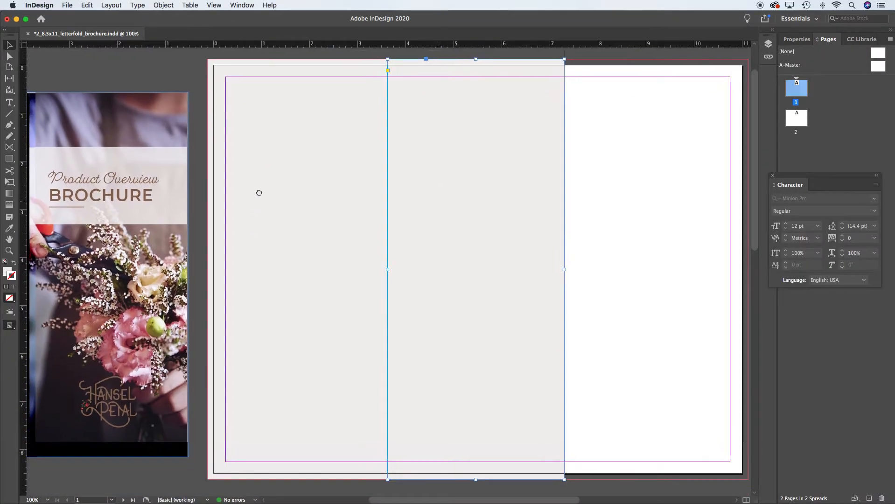
left_click_drag(197, 261, 326, 254)
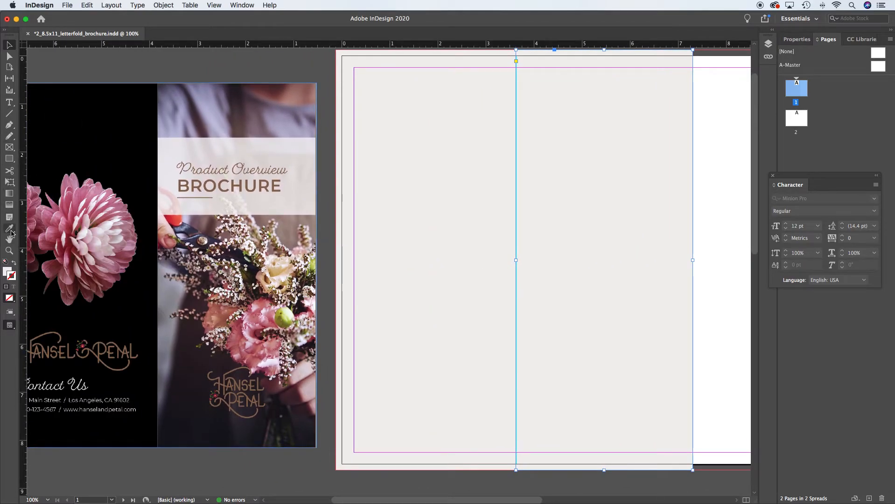
left_click(10, 228)
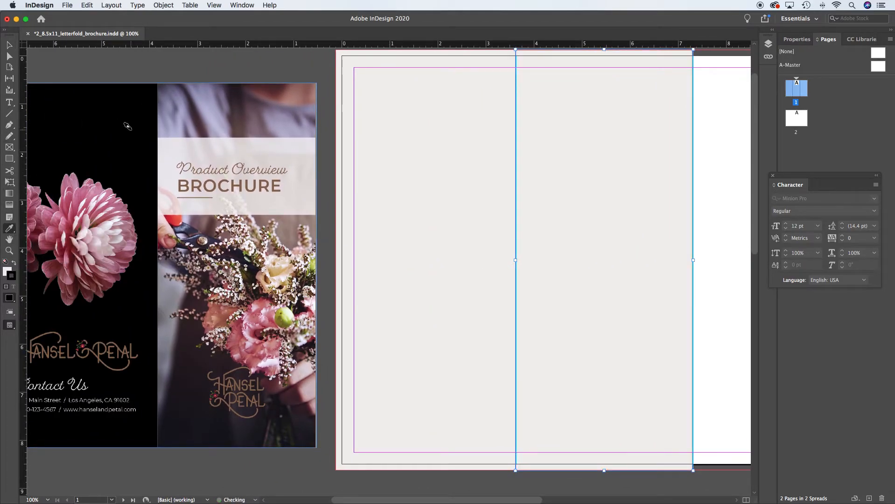
left_click(14, 264)
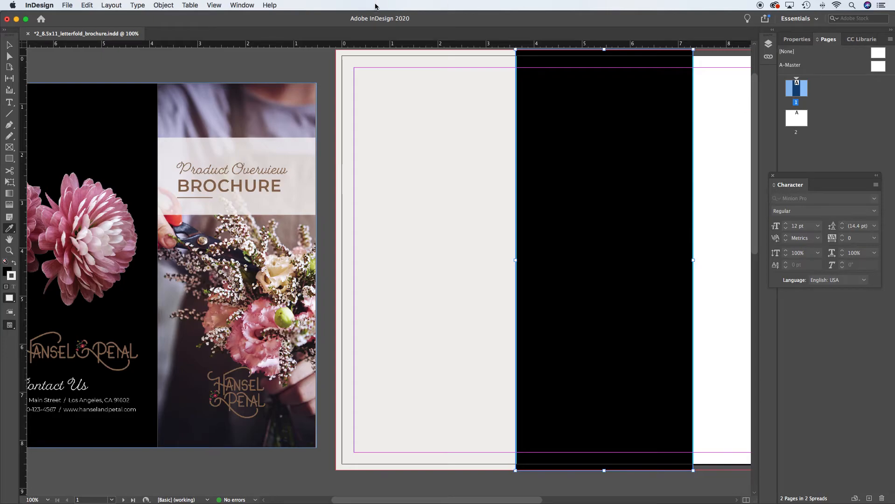
Switch to the Essentials Classic workspace and set the black outside back rectangle's stroke to None
left_click(797, 19)
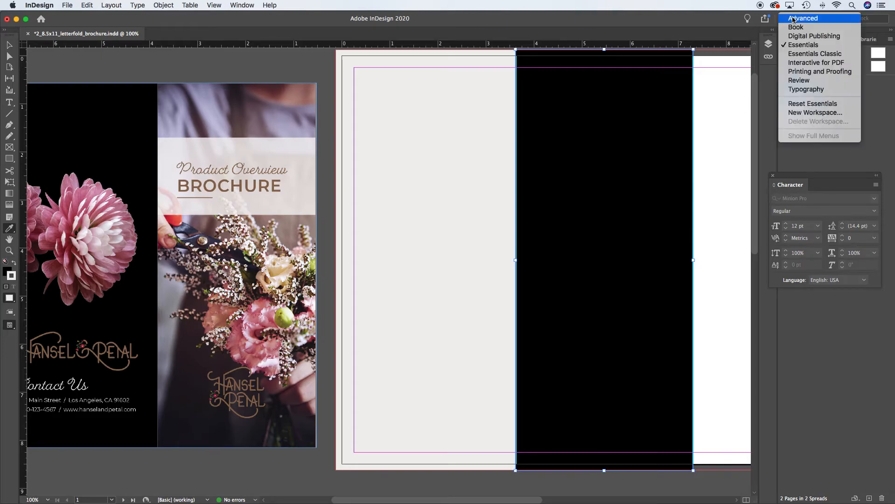
left_click(820, 55)
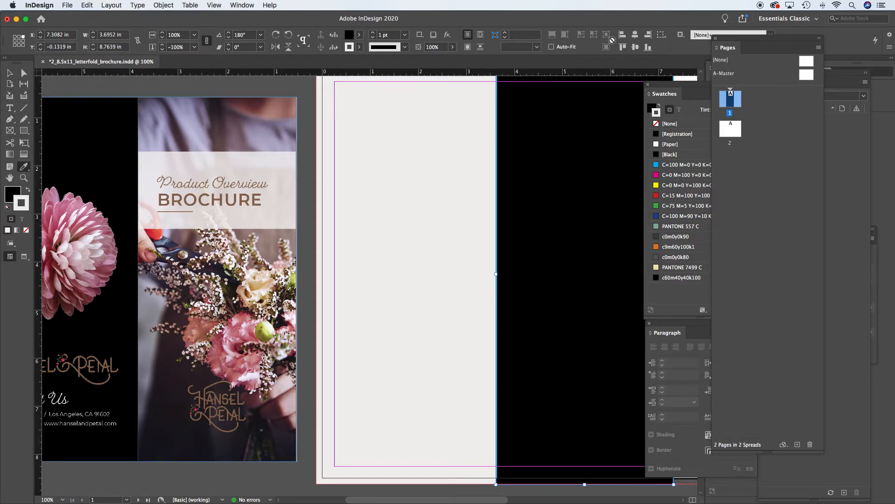
left_click(359, 48)
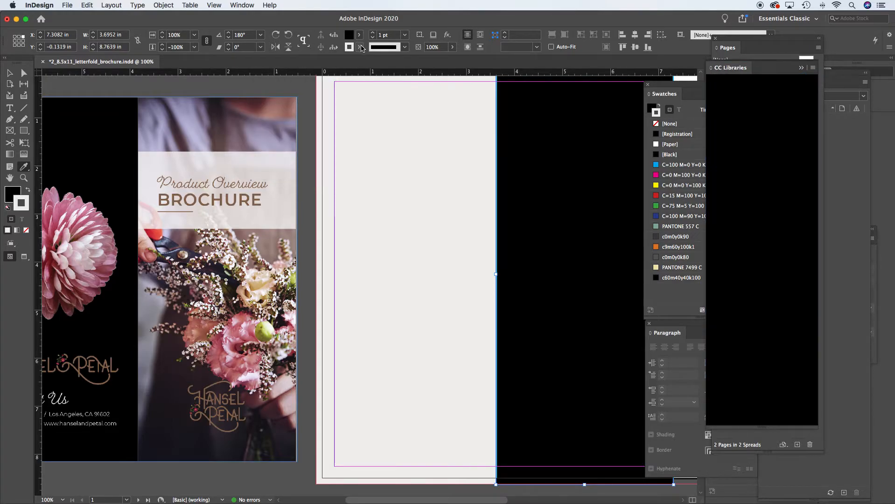
left_click(361, 47)
left_click(277, 76)
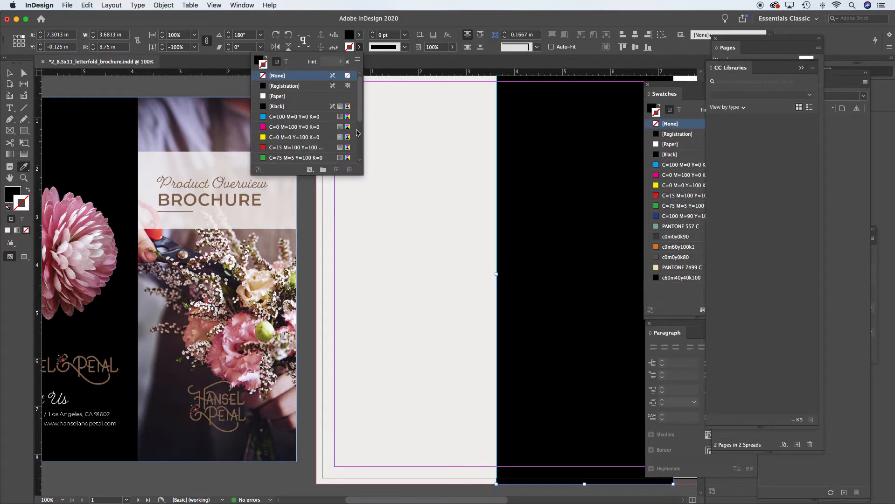
left_click(11, 73)
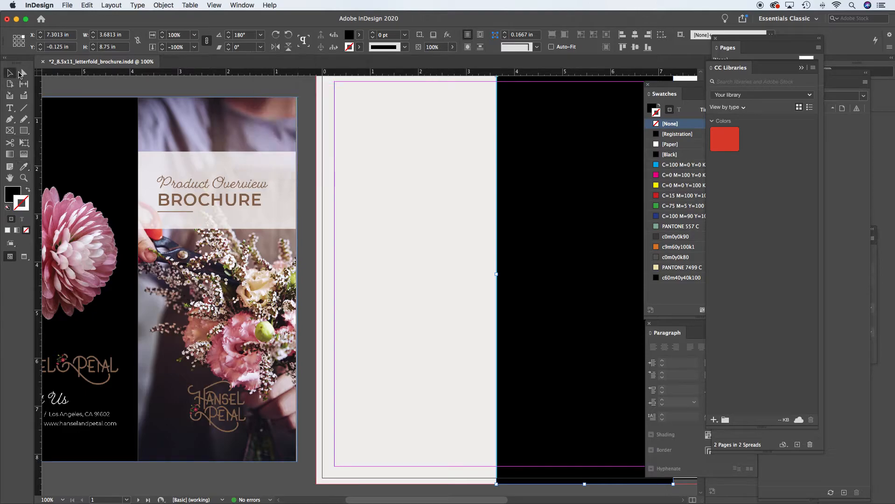
left_click(306, 212)
Move the floating Pages, CC Libraries, Swatches, Paragraph and Character panels clear of the brochure page
left_click_drag(522, 226, 372, 227)
left_click(384, 237, "alt+super")
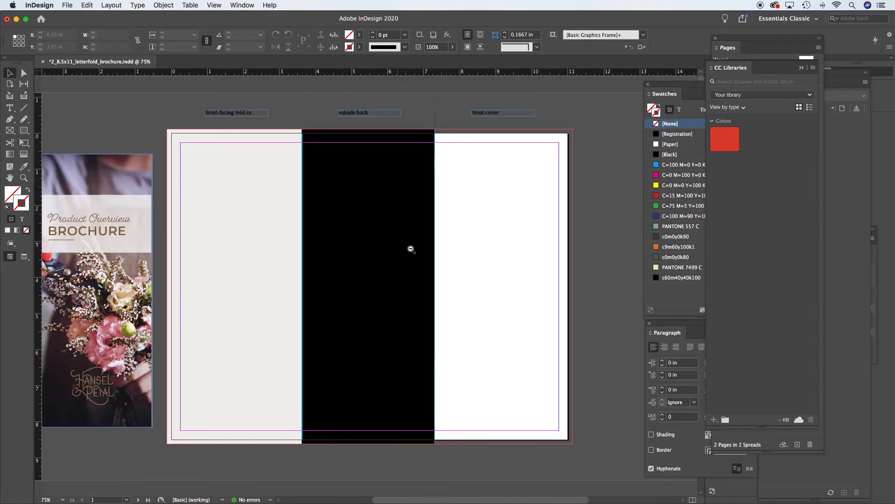
left_click_drag(732, 41, 849, 65)
left_click_drag(695, 86, 819, 77)
left_click_drag(672, 323, 765, 303)
left_click_drag(693, 103, 734, 149)
scroll(383, 195, "left", 5)
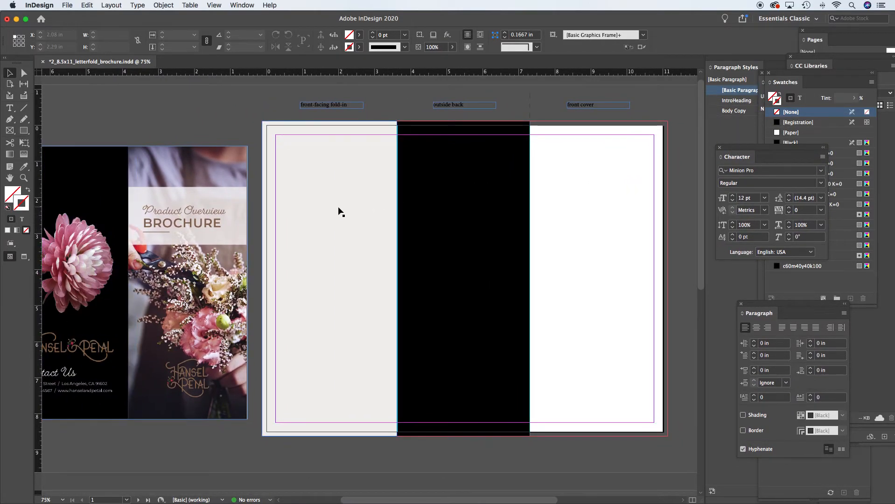
Compare the fold-in and outside back rectangles with the matching panels of the outside sample image
left_click(336, 209)
left_click(436, 220)
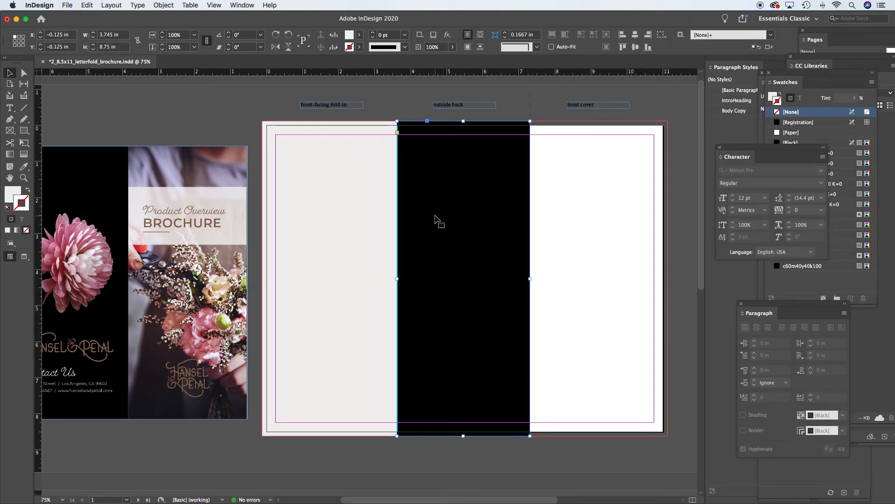
scroll(327, 269, "left", 5)
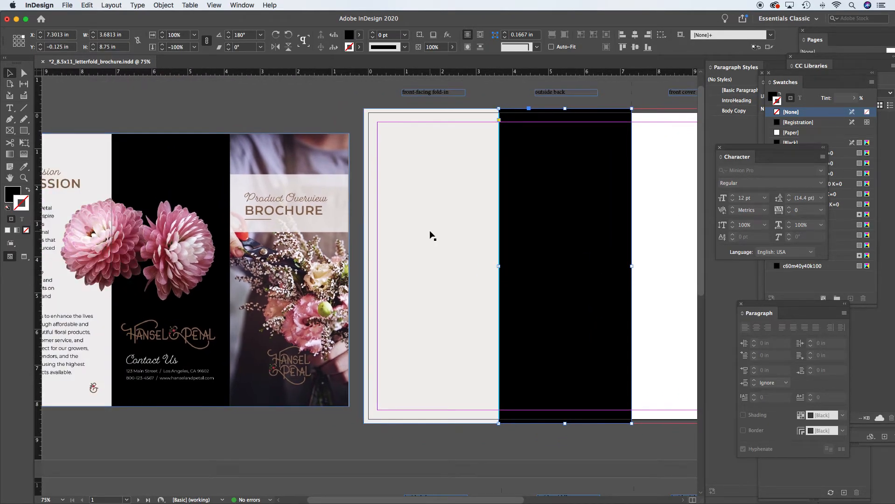
left_click(425, 186)
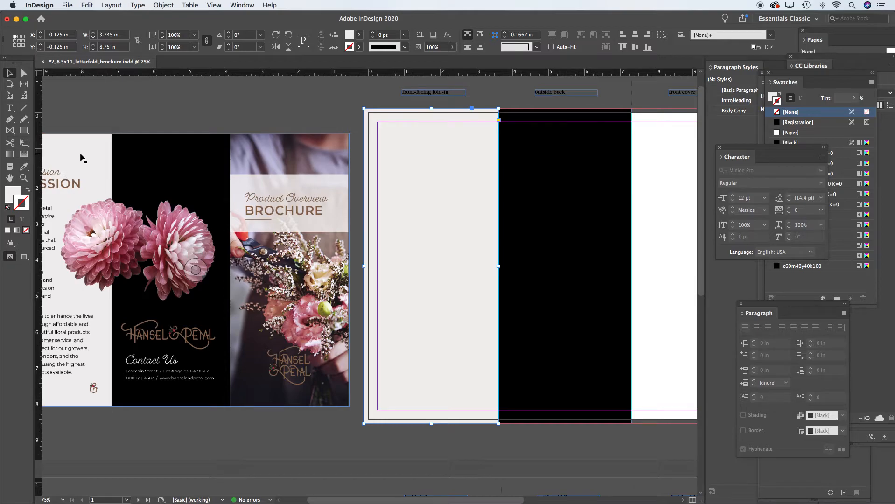
left_click(557, 178)
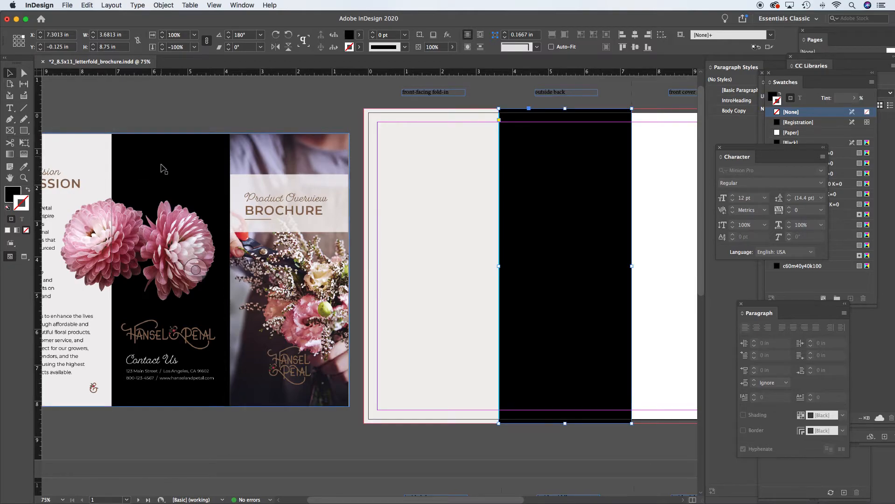
left_click_drag(444, 208, 238, 213)
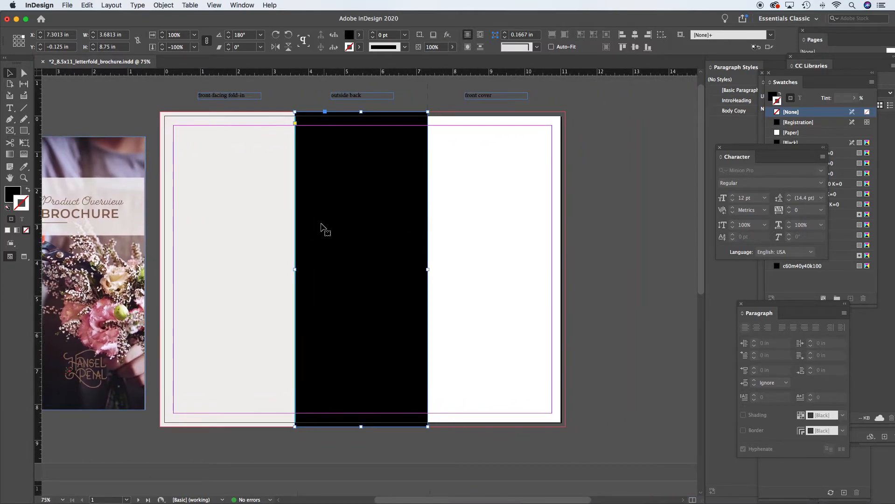
Duplicate the black rectangle onto the front cover panel and extend it from the outer bleed edge to the second fold guide
scroll(322, 224, "left", 5)
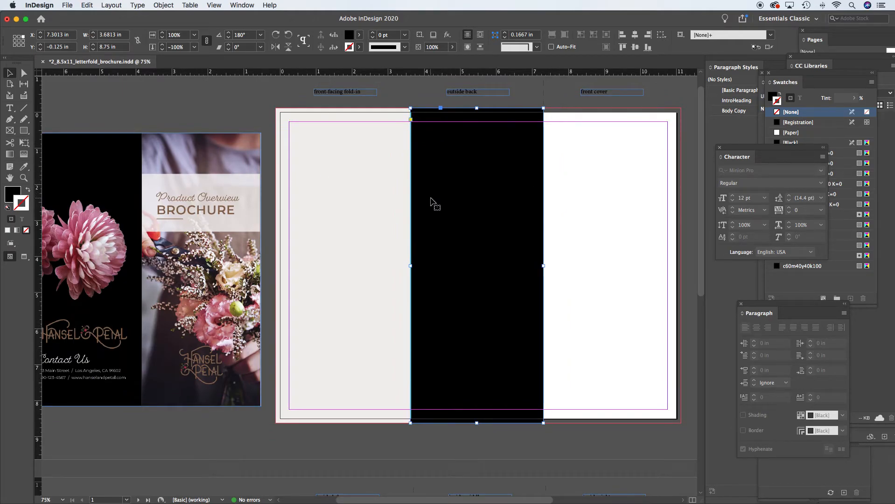
left_click_drag(433, 198, 573, 197)
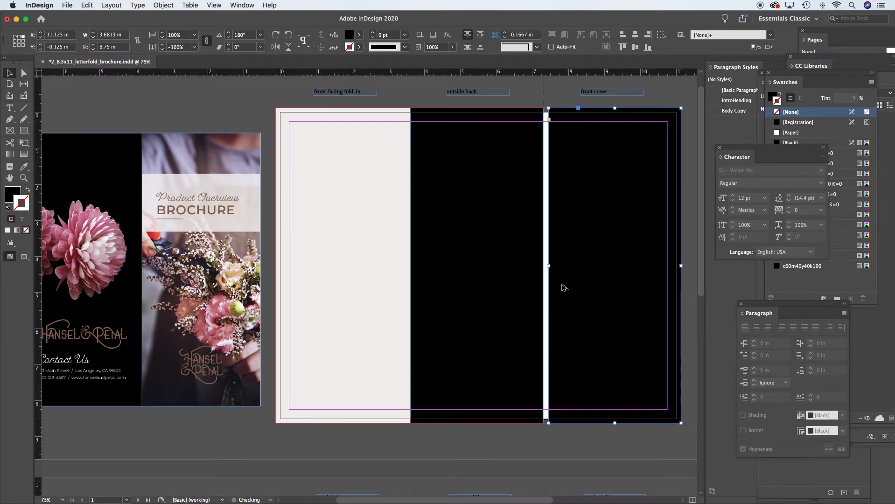
left_click_drag(546, 264, 544, 265)
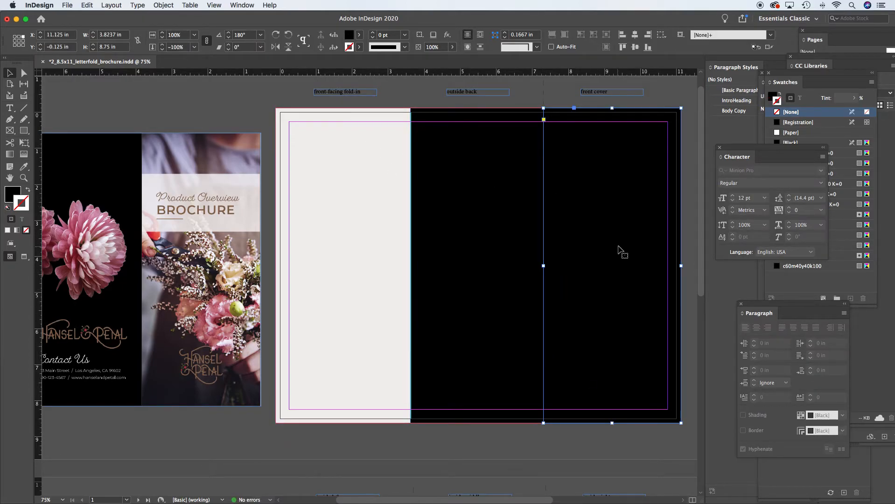
Set the front cover rectangle's fill to None and place MakingBouquet.jpg from the right_panel_COVER folder into it
left_click(360, 36)
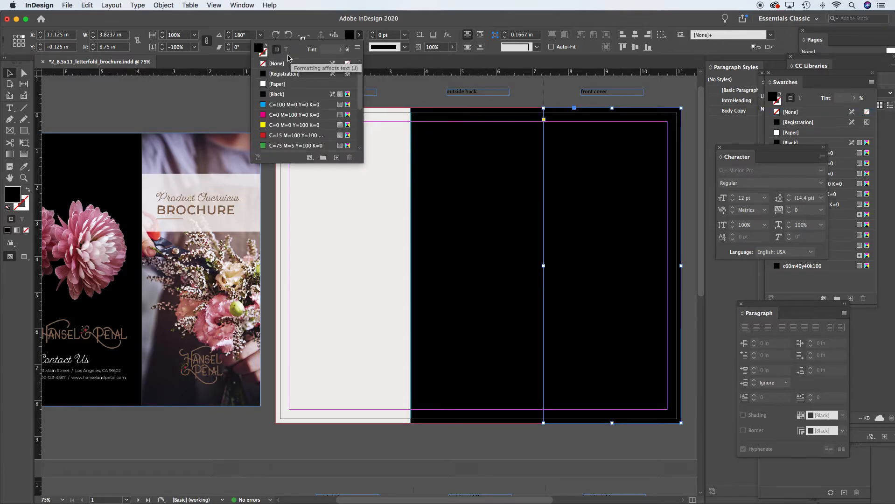
left_click(282, 64)
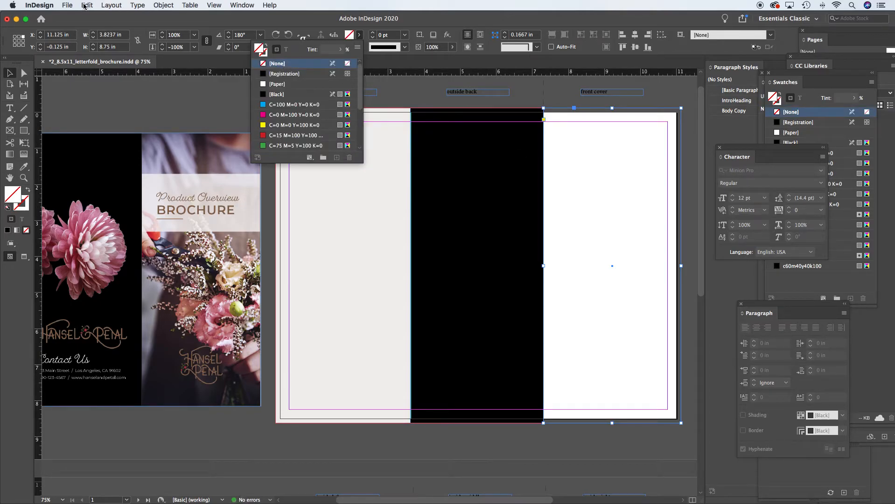
left_click(68, 5)
left_click(78, 116)
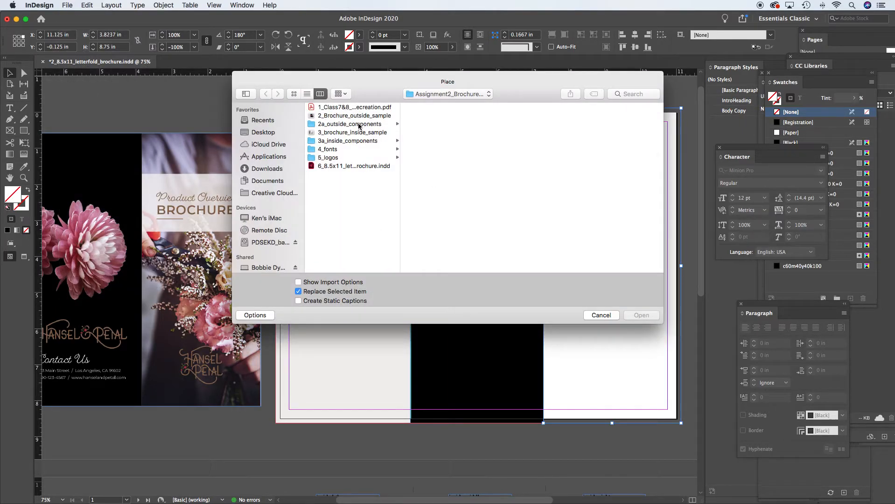
left_click(356, 125)
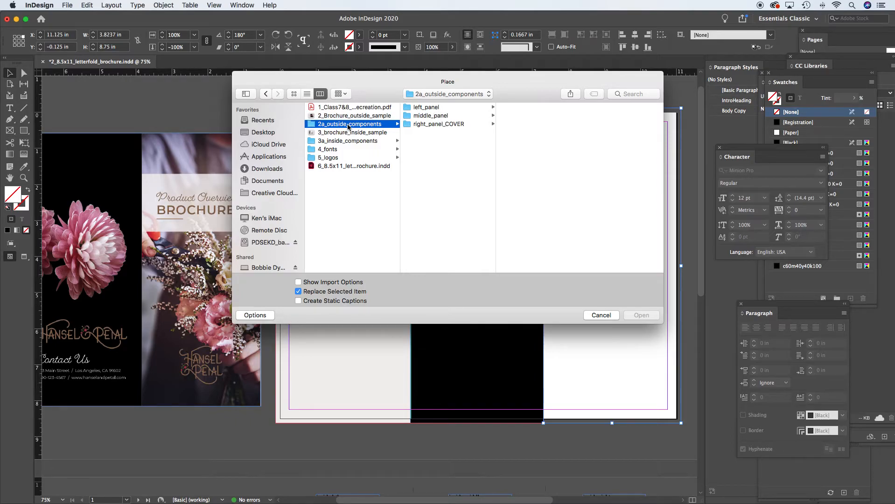
left_click(442, 123)
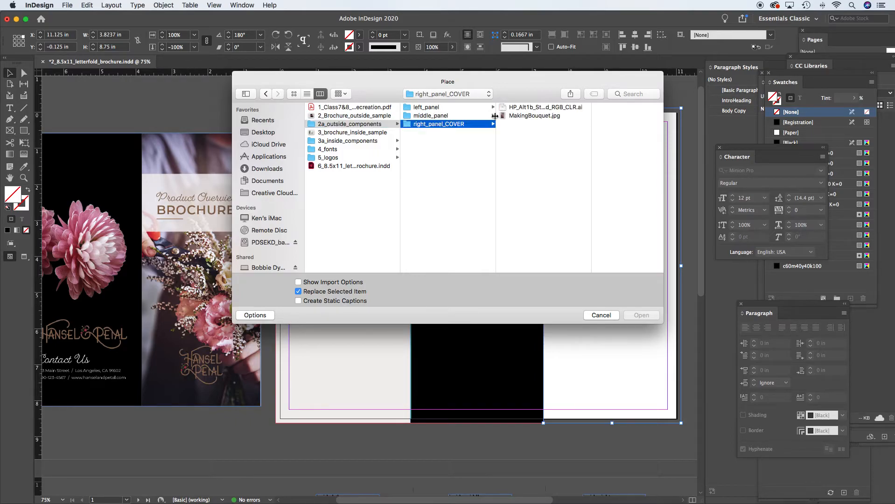
left_click(523, 116)
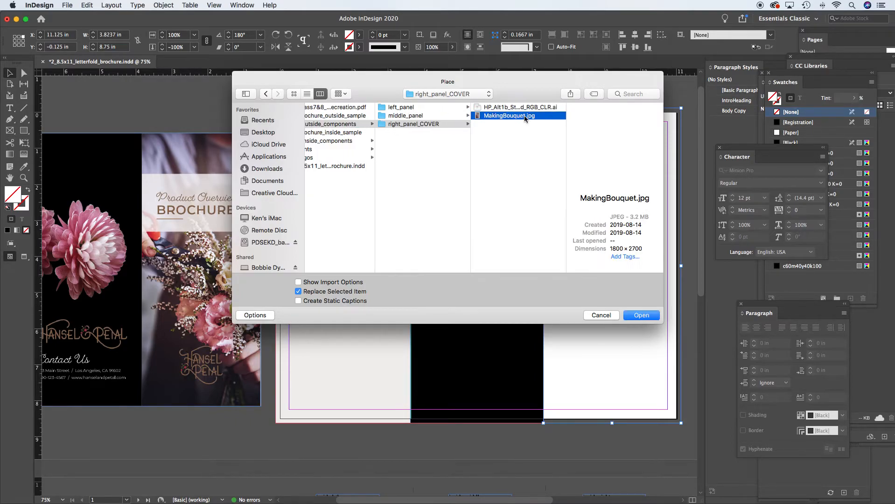
left_click(639, 315)
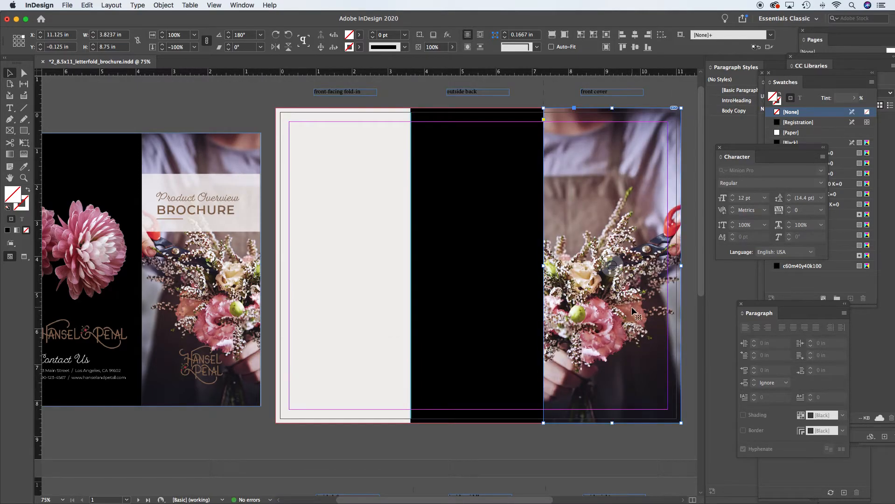
Flip the bouquet image horizontally inside the front cover frame and shift it about 6 in left to fill the frame
left_click_drag(543, 258, 525, 257)
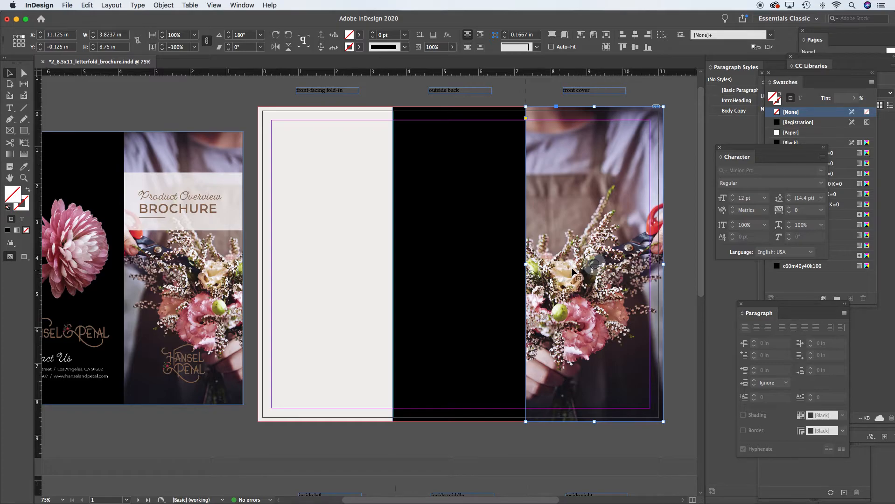
left_click(594, 265)
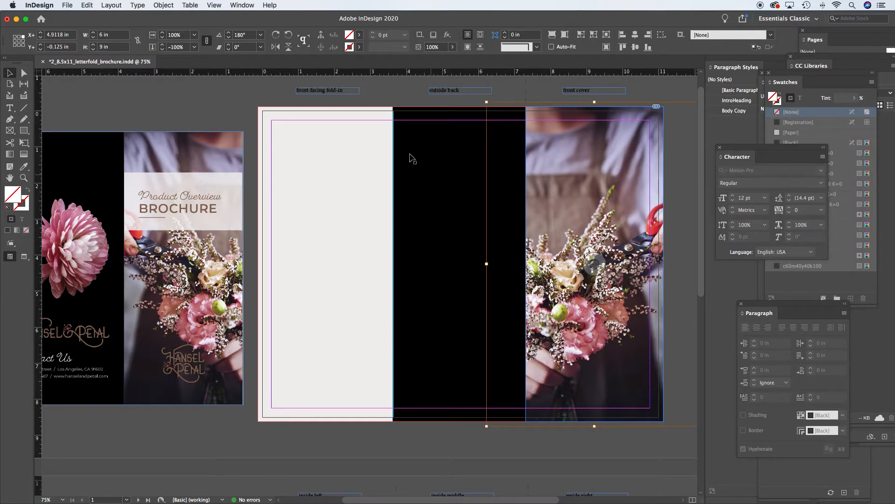
left_click(163, 4)
mouse_move(168, 18)
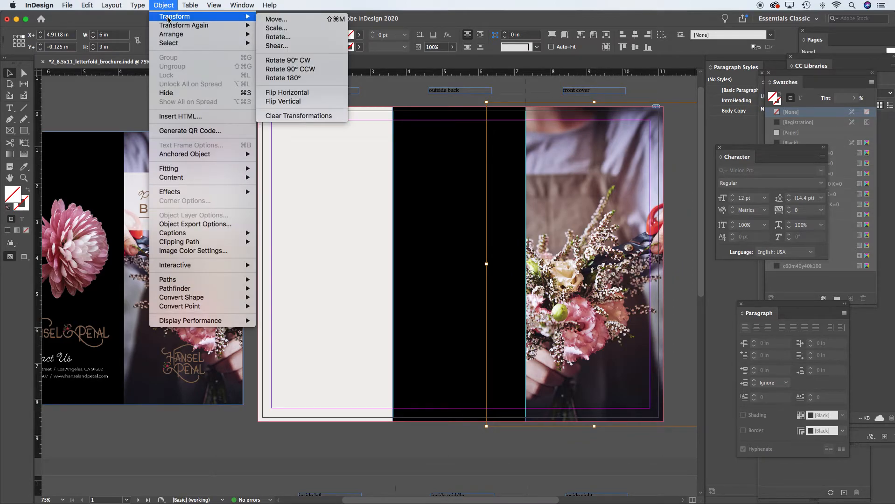
left_click(306, 96)
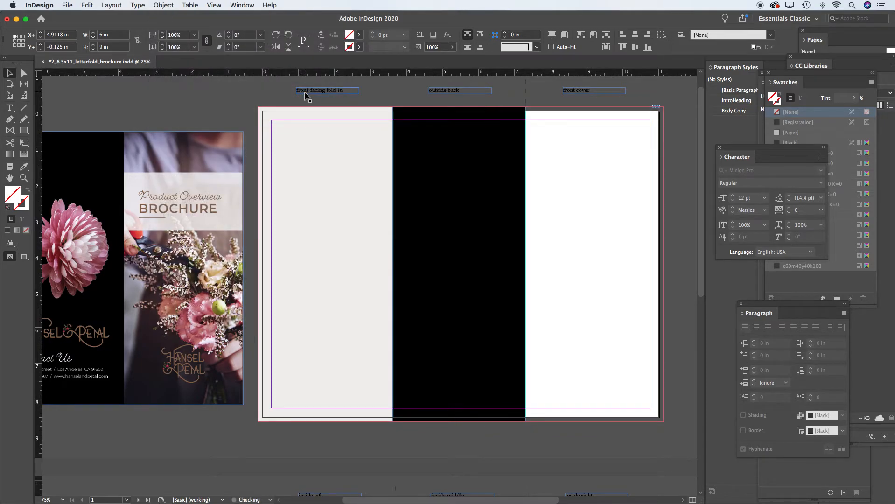
key("super+minus")
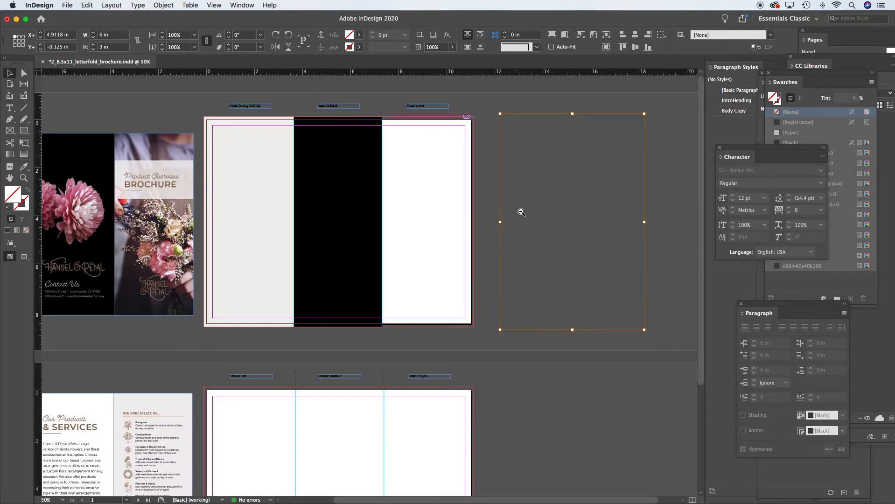
left_click_drag(539, 116, 395, 117)
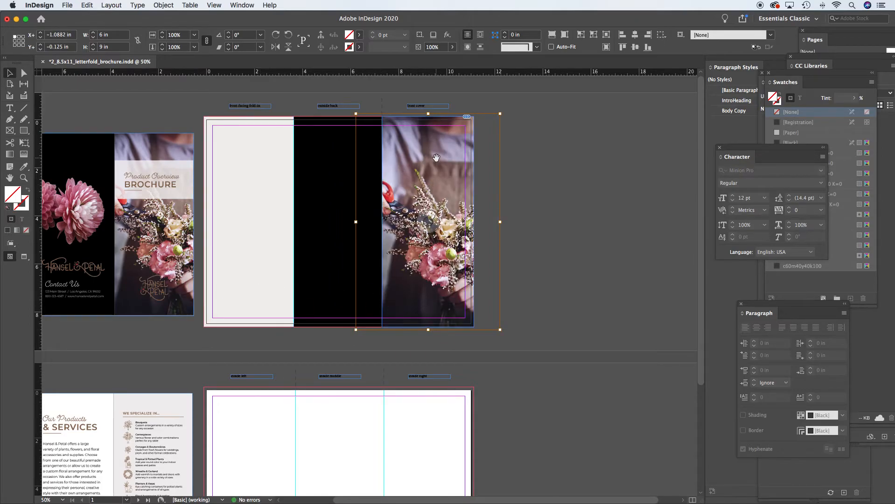
left_click(563, 150)
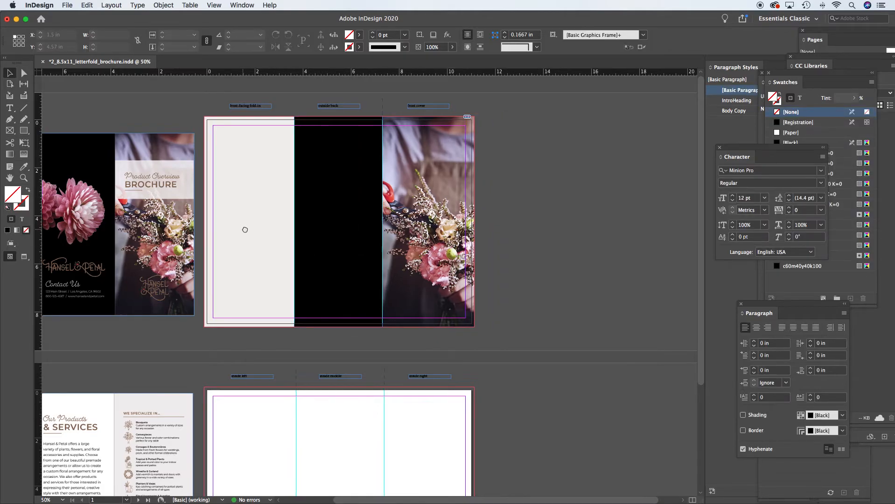
Select the fold-in, outside back and front cover background frames together and lock them
left_click_drag(244, 230, 351, 224)
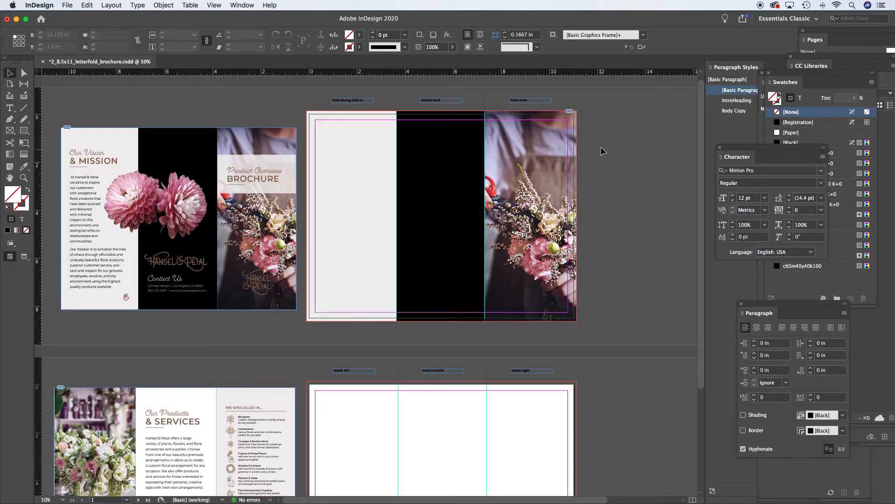
left_click_drag(599, 141, 304, 215)
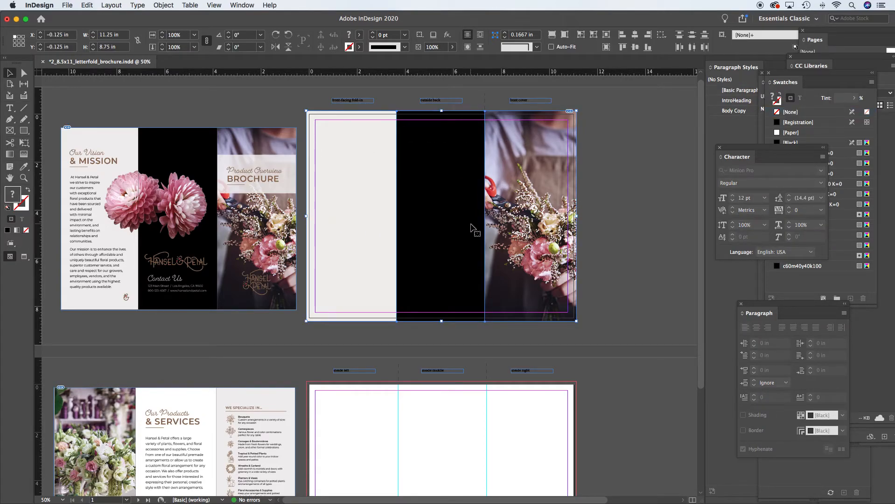
key("super+0")
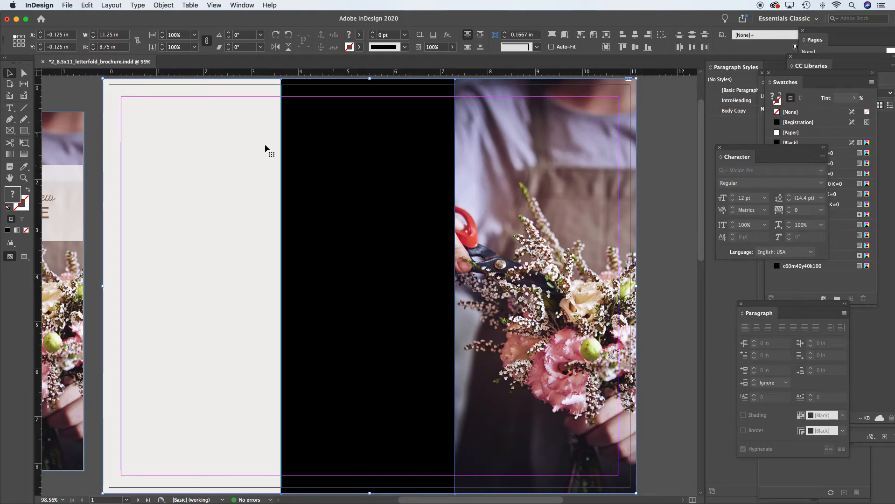
left_click(164, 5)
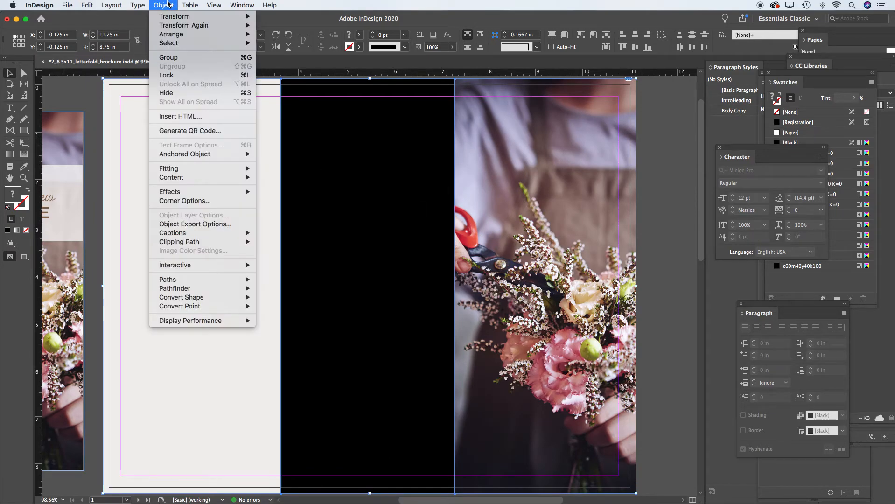
left_click(183, 76)
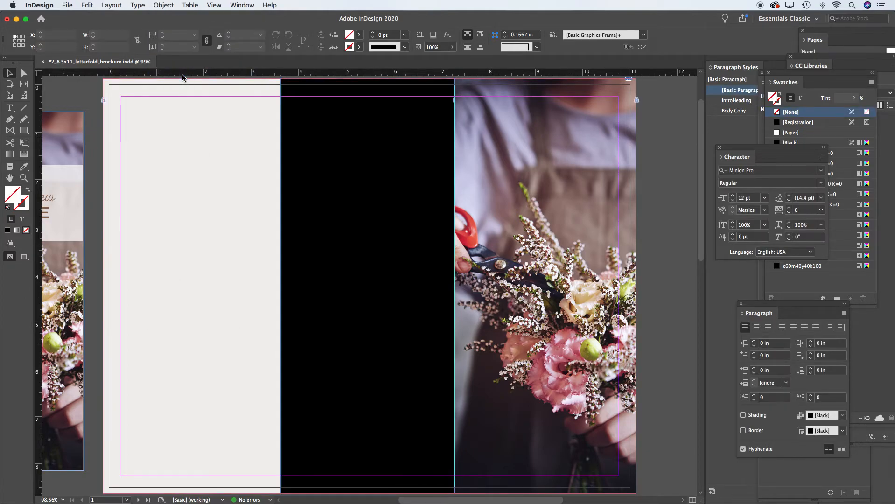
Examine how the pink flowers span the fold-in and outside back panels in the outside sample image
left_click_drag(372, 249, 592, 358)
left_click_drag(523, 291, 242, 373)
left_click_drag(144, 300, 349, 397)
left_click_drag(185, 330, 425, 323)
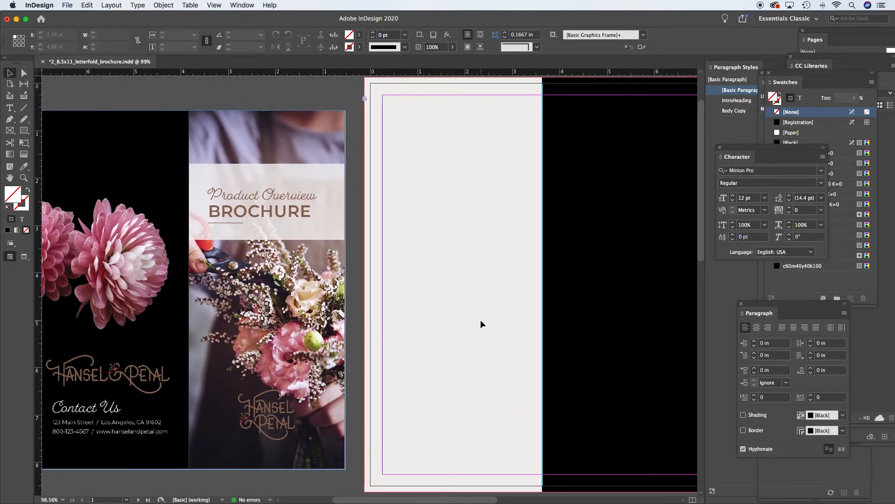
left_click_drag(403, 315, 555, 310)
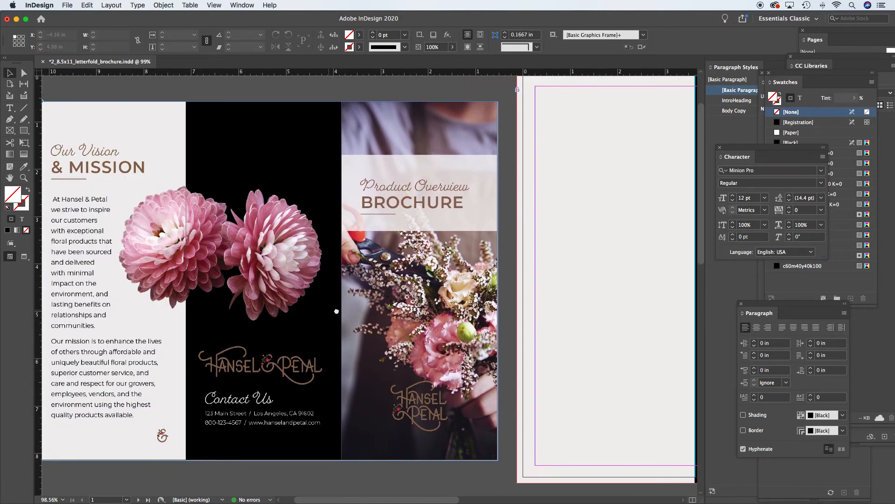
left_click_drag(331, 310, 383, 308)
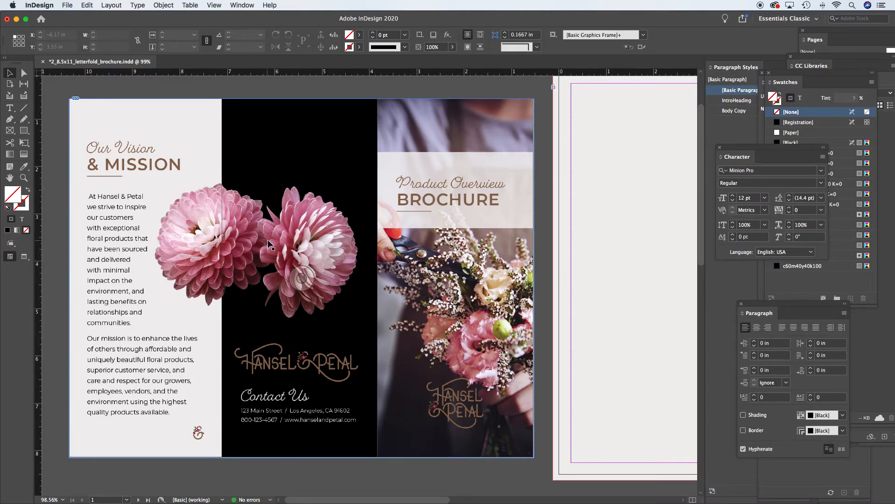
Place PinkFlowers2.eps from the middle_panel folder of 2a_outside_components across the fold between the fold-in and outside back panels
left_click_drag(615, 314, 305, 323)
left_click(68, 4)
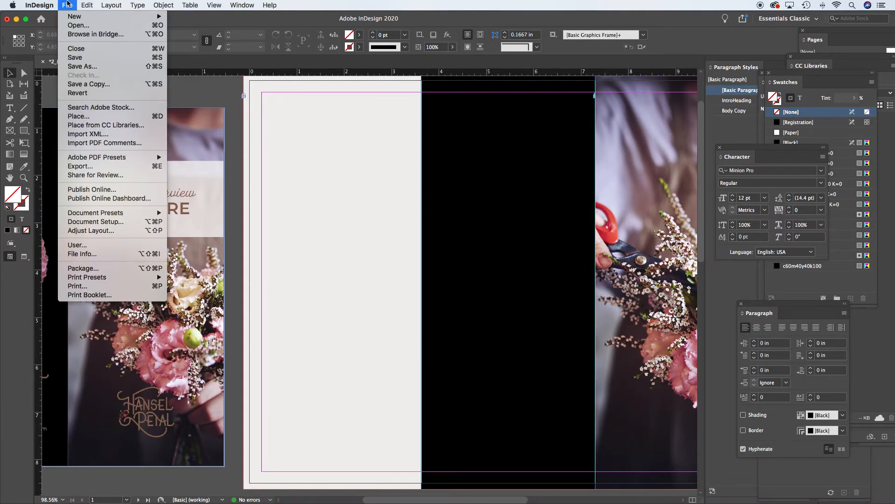
left_click(76, 119)
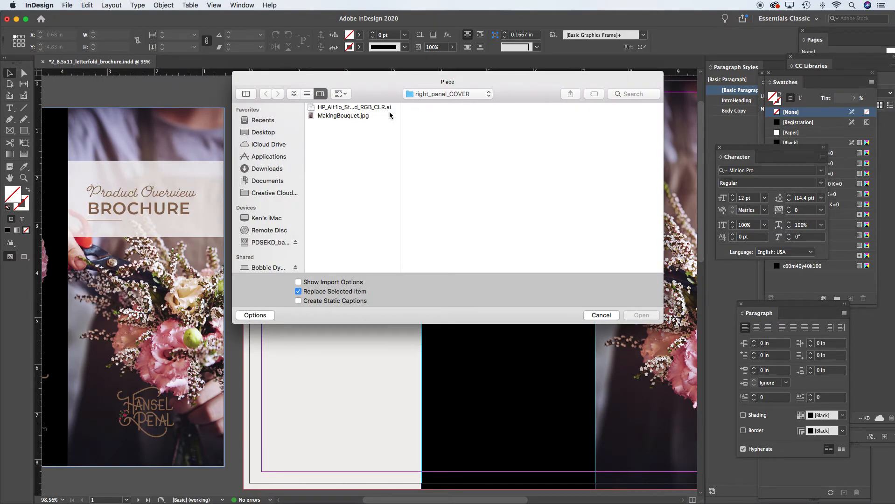
left_click(438, 96)
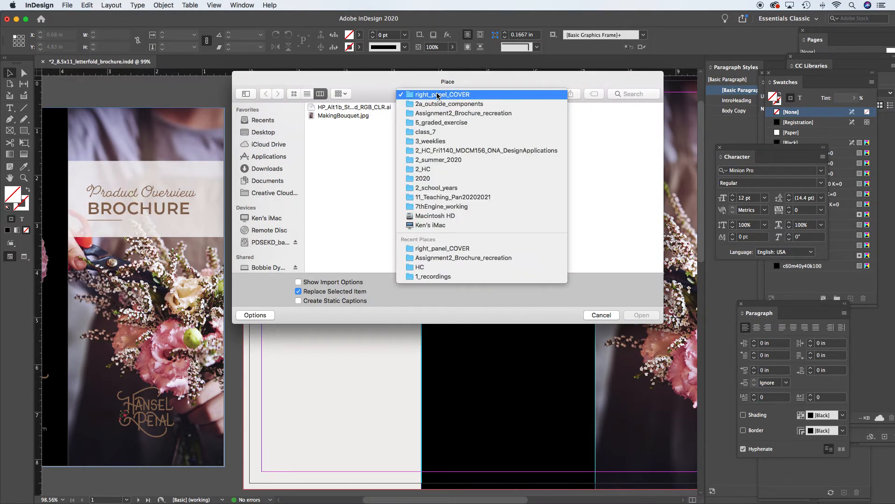
left_click(437, 105)
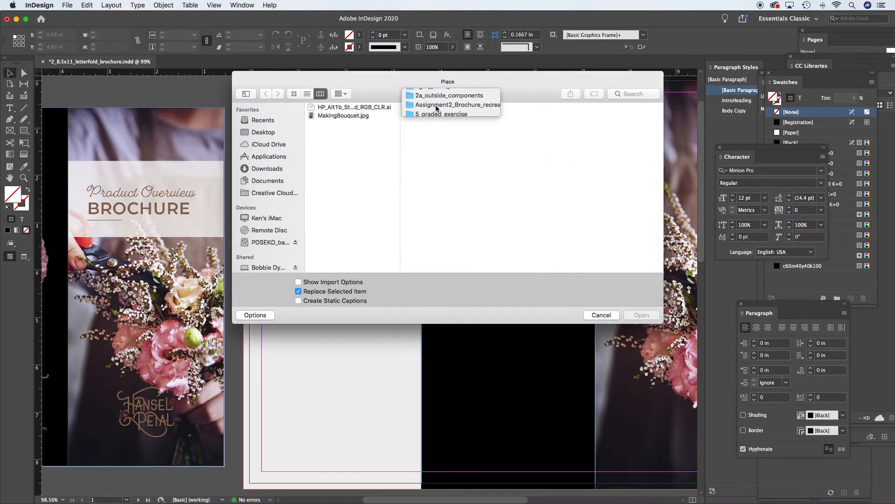
left_click(597, 115)
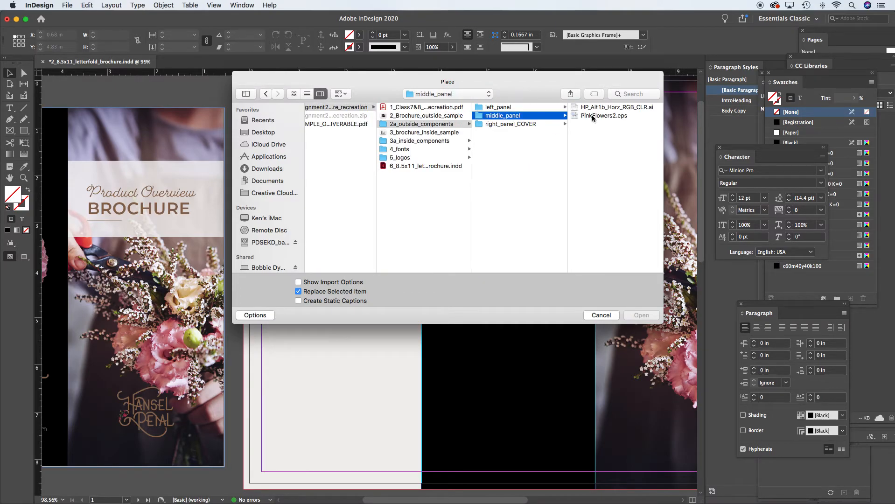
left_click(596, 116)
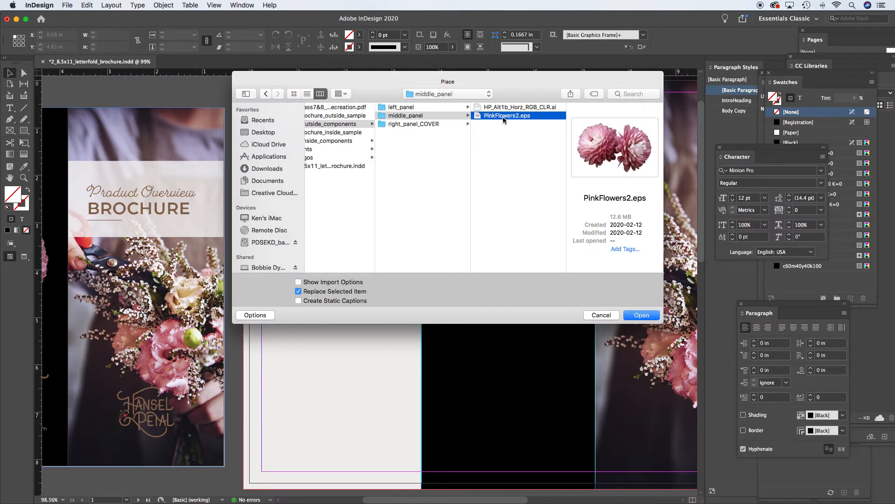
left_click(641, 316)
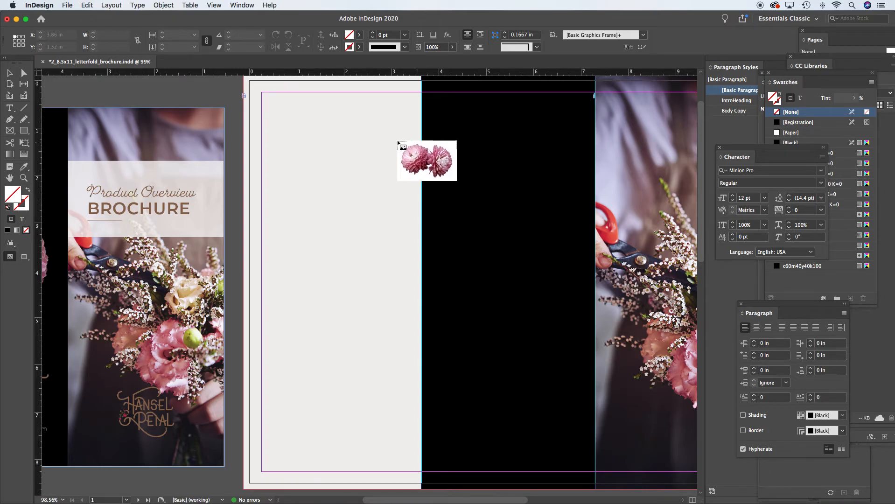
left_click(340, 135)
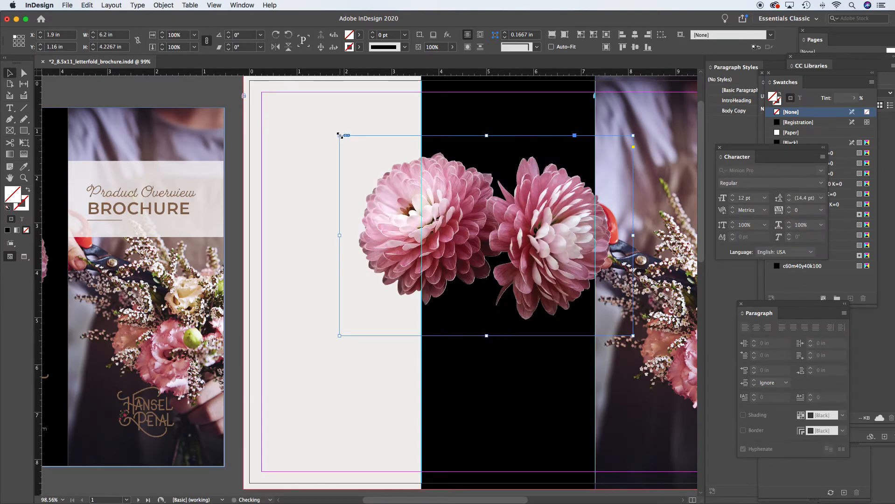
Scale the pink flowers to about 5.15 by 3.51 in and position them over the first fold to match the sample
key("super+minus")
scroll(607, 235, "left", 5)
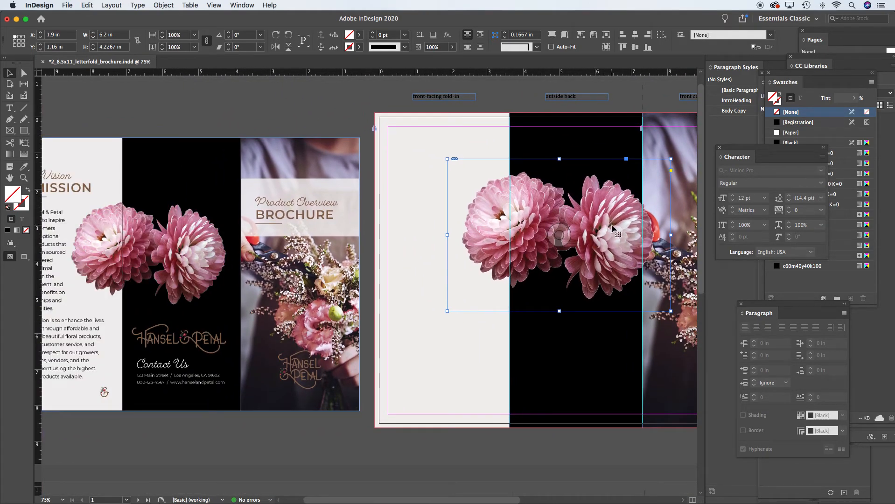
left_click_drag(609, 231, 574, 232)
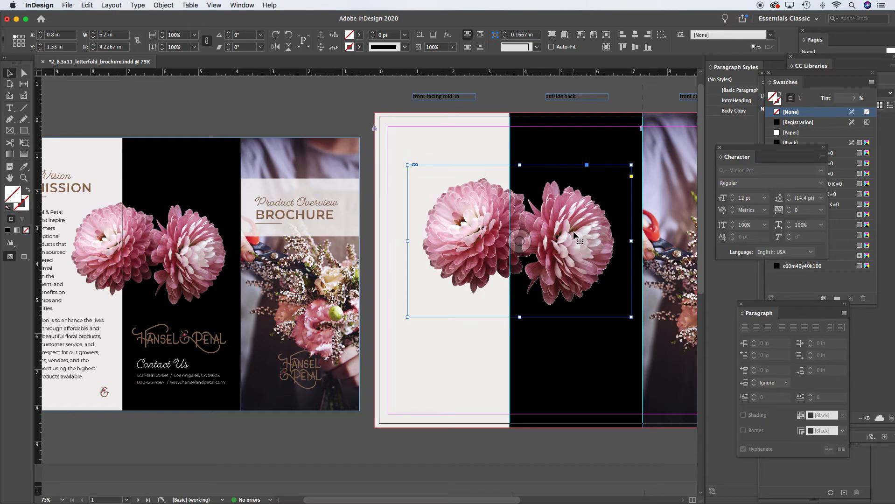
left_click_drag(574, 230, 608, 245)
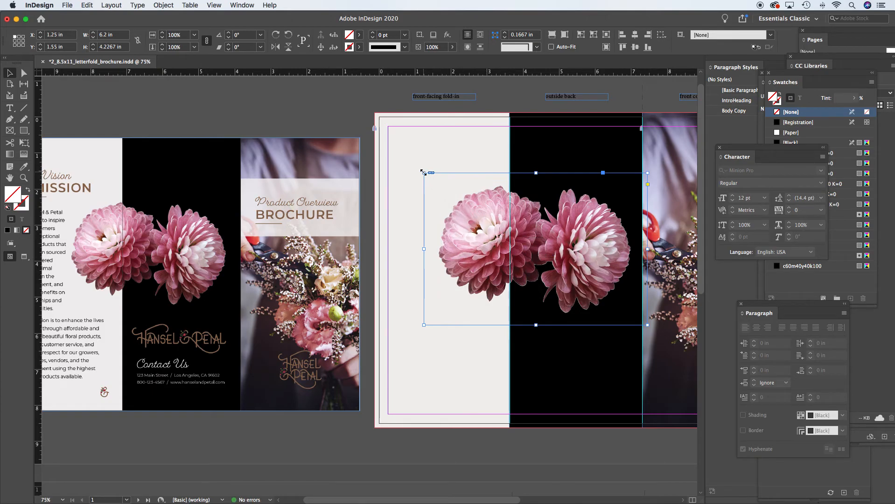
left_click_drag(424, 174, 452, 193)
left_click_drag(604, 247, 587, 239)
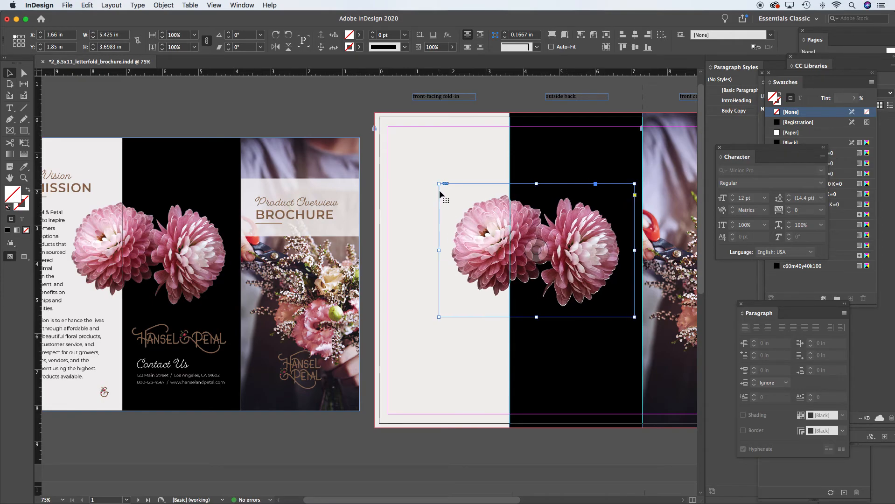
left_click_drag(438, 183, 449, 190)
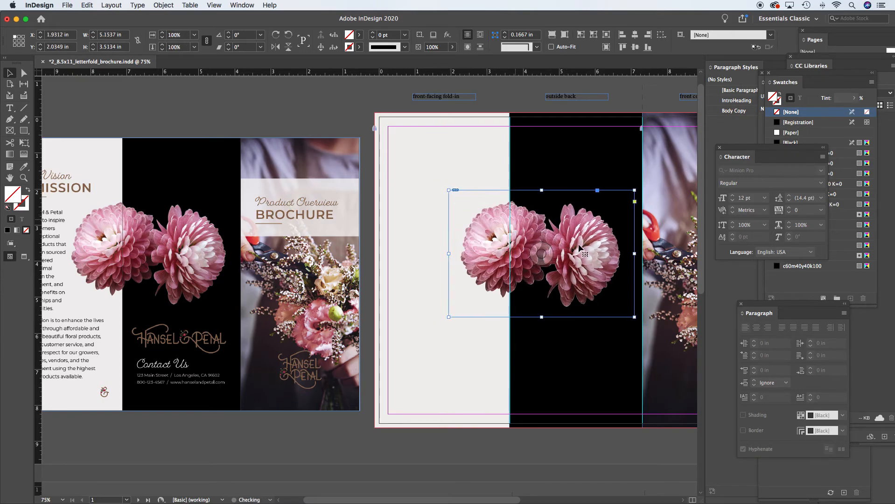
Nudge the pink flowers up over the first fold and enlarge them to about 5.47 by 3.73 in
left_click_drag(592, 247, 598, 246)
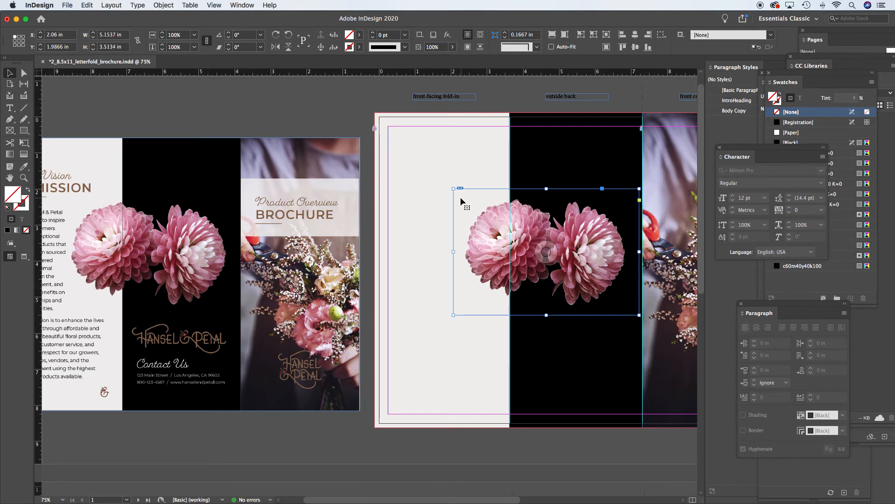
left_click_drag(452, 189, 443, 181)
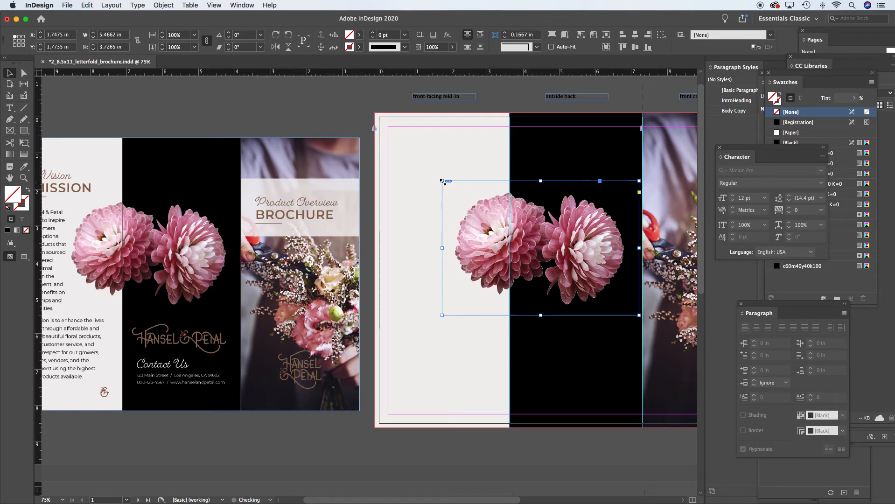
left_click(354, 94)
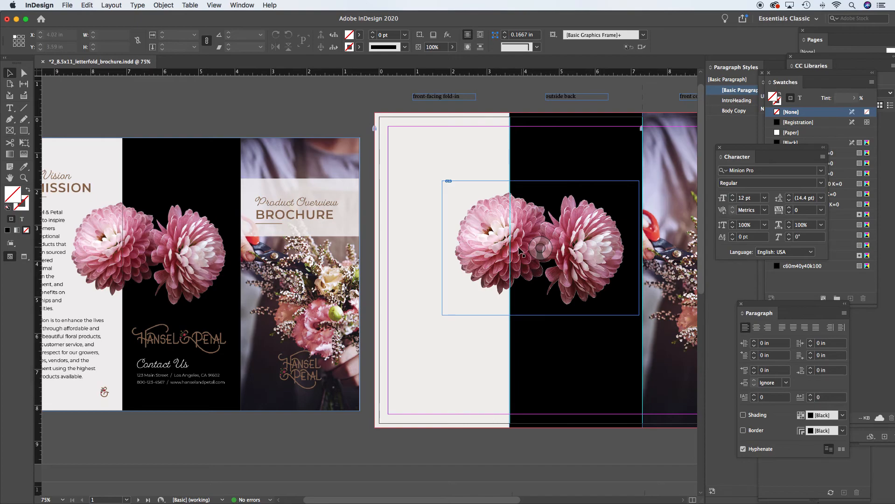
Compare the placed pink flowers with the outside sample image, leave them deselected, and save the brochure document
scroll(520, 251, "left", 5)
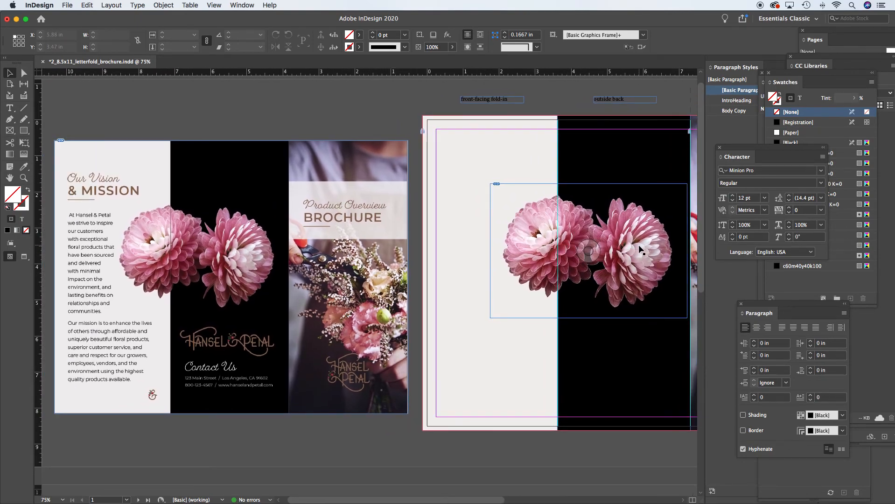
left_click(640, 250)
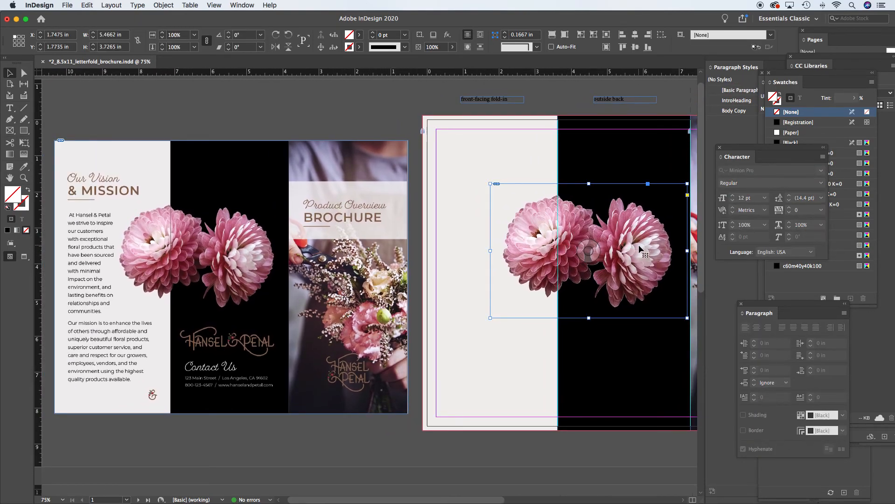
key("super+shift+a")
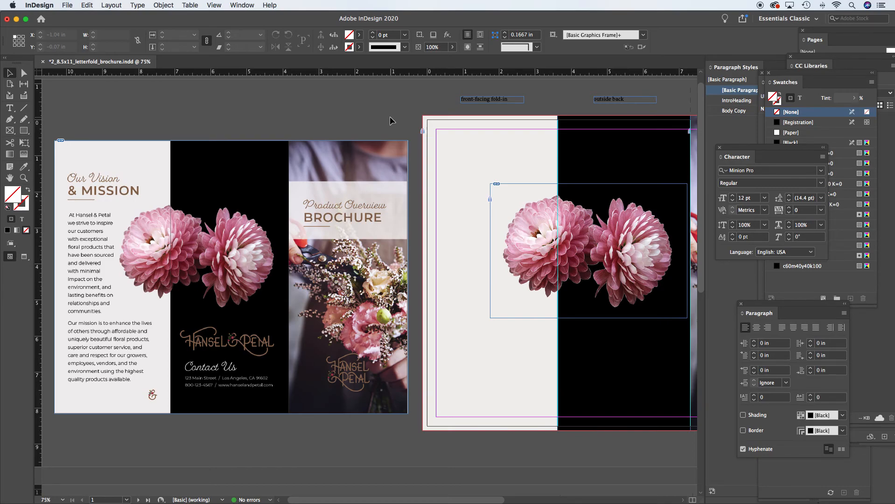
key("super+s")
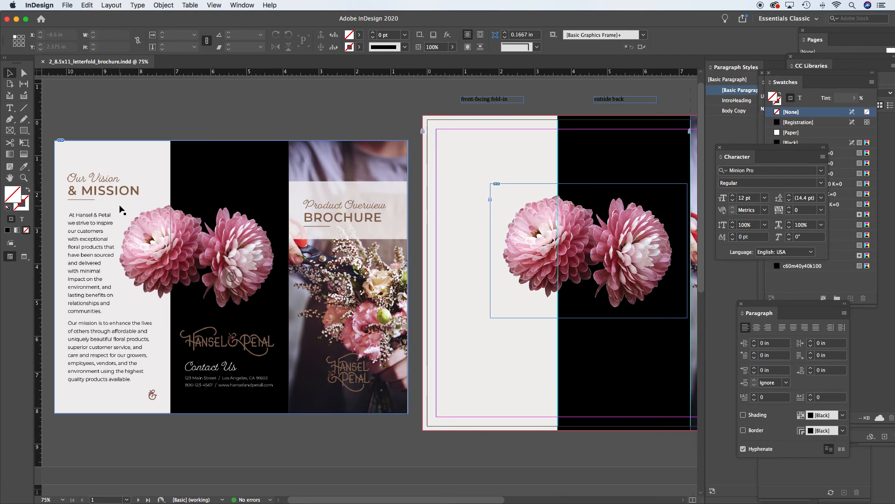
Examine the "Our Vision & Mission" fold-in panel in the outside sample image
left_click_drag(53, 130, 191, 421)
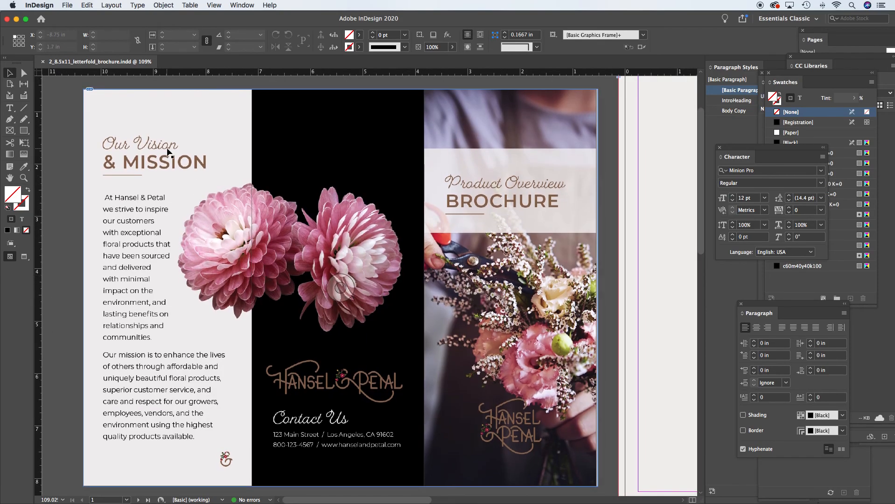